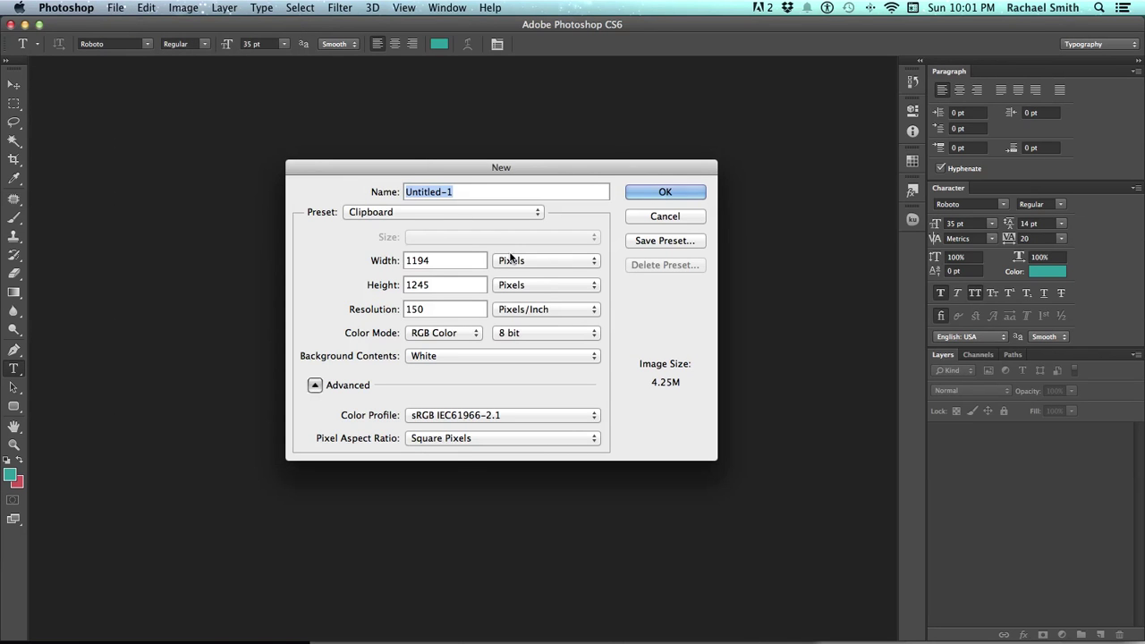
Create a new 7 × 5 inch document at 300 pixels/inch in CMYK Color mode.
click(544, 261)
click(540, 272)
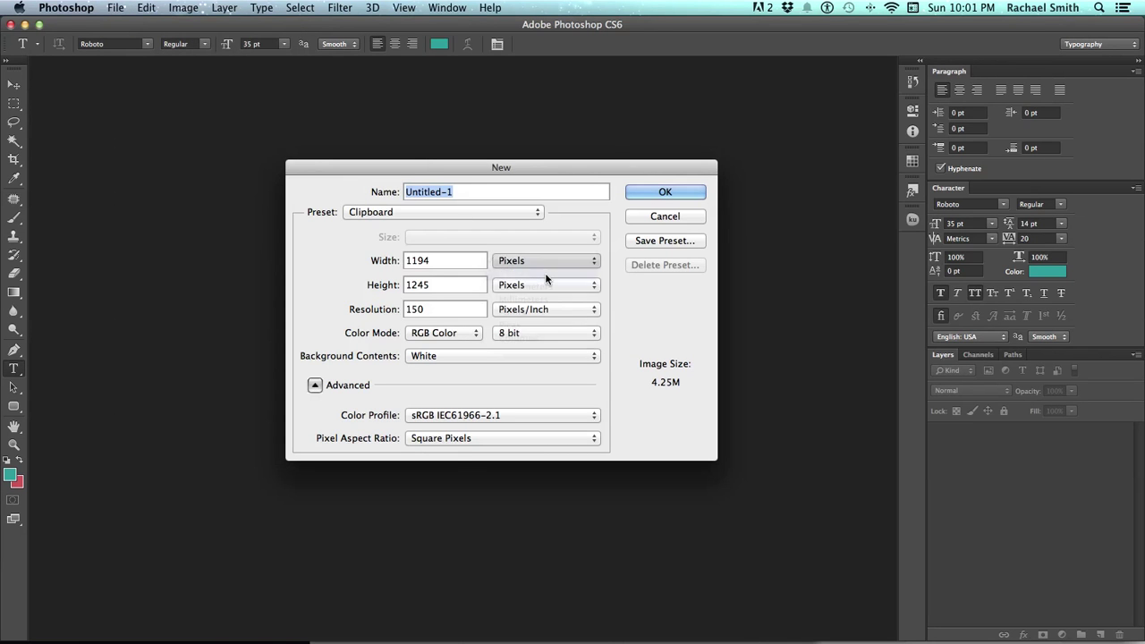
text(7)
key(Tab)
text(5)
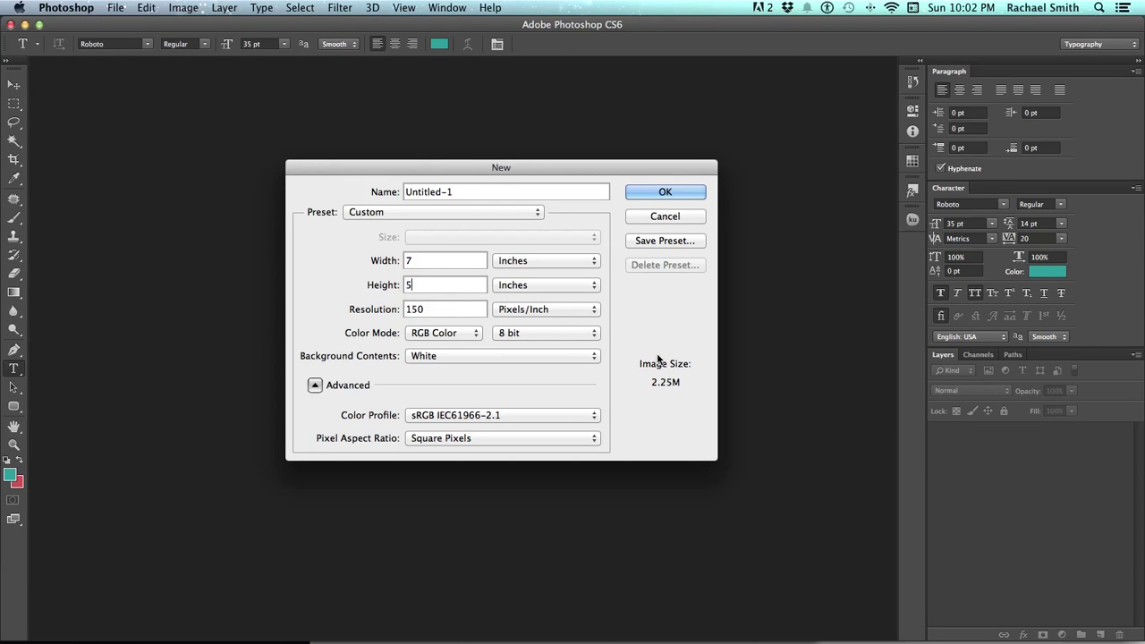
key(Tab)
text(300)
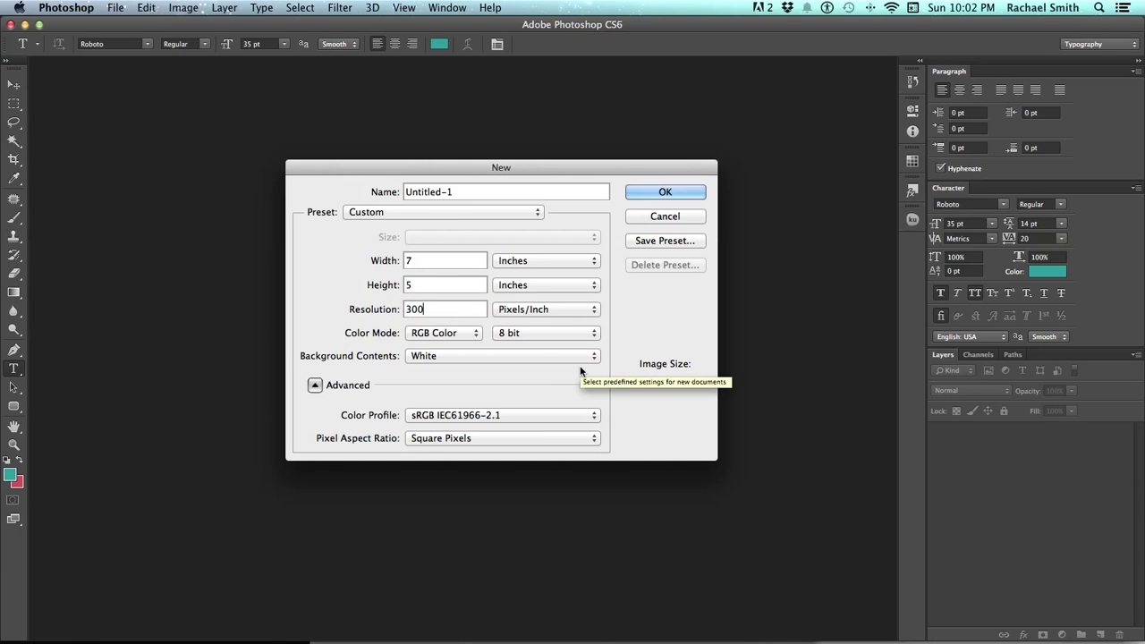
click(462, 335)
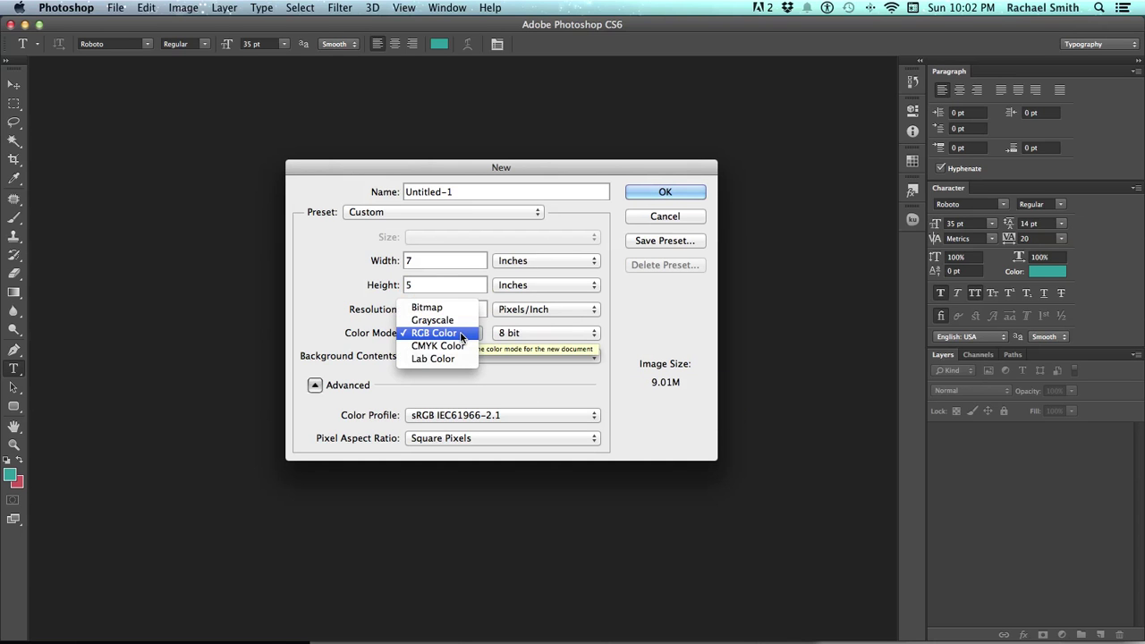
click(458, 346)
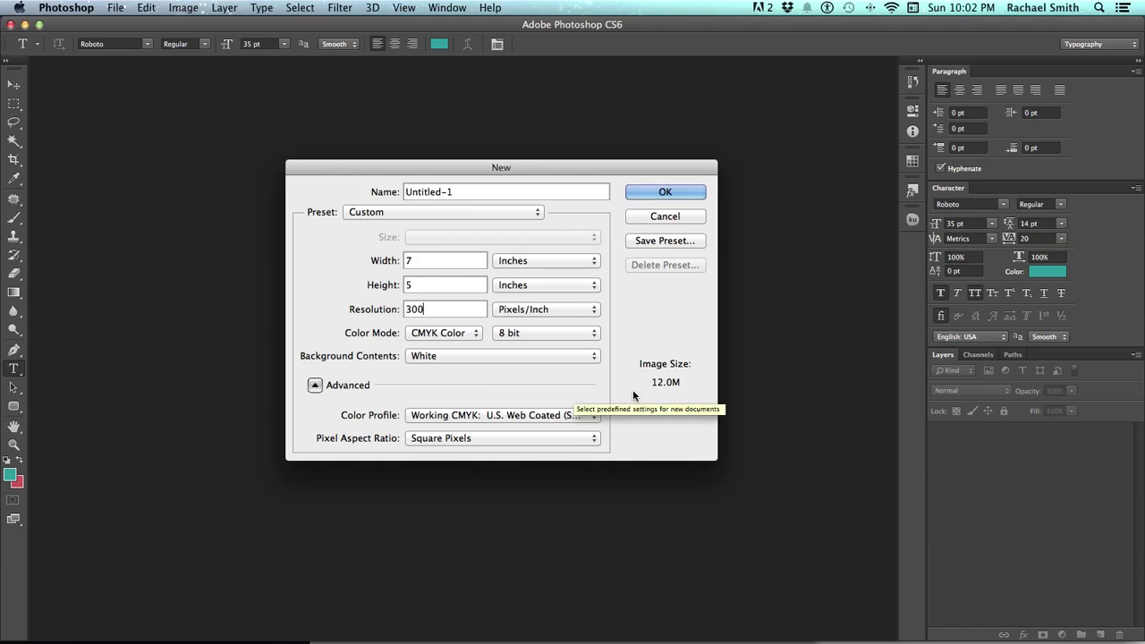
click(665, 193)
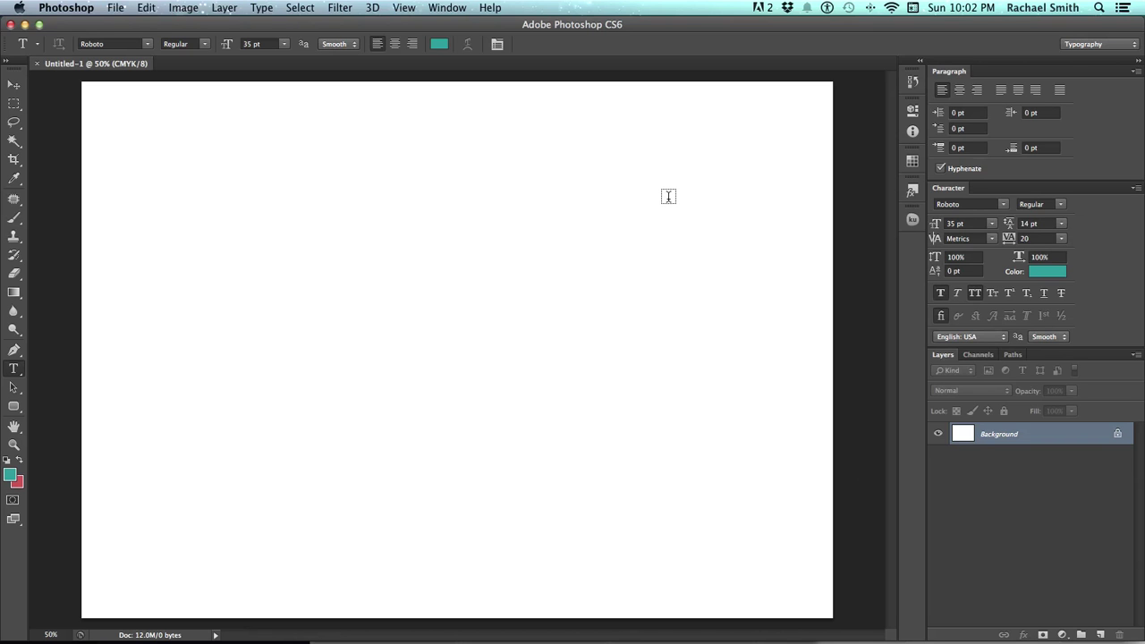
Choose the Typography workspace.
click(1104, 47)
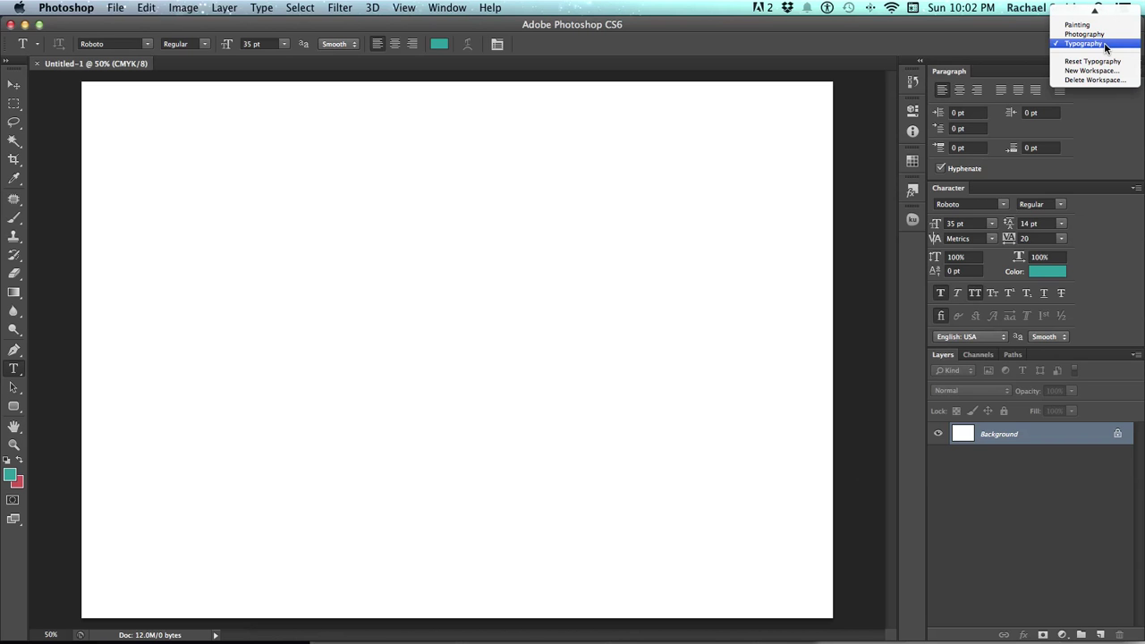
mouse_move(1094, 12)
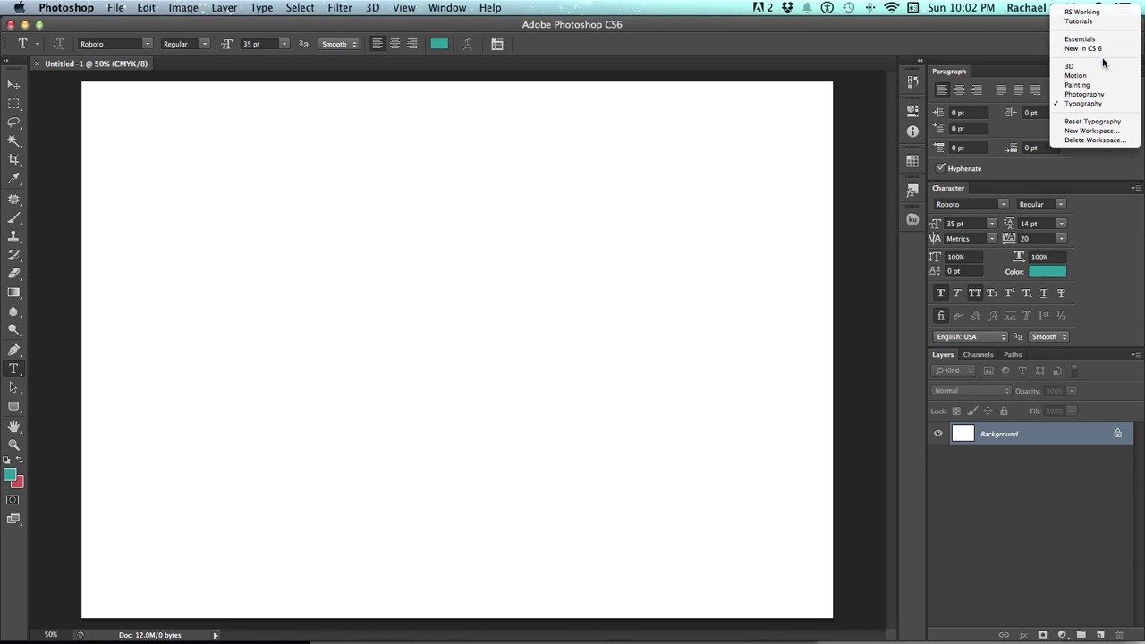
click(1103, 104)
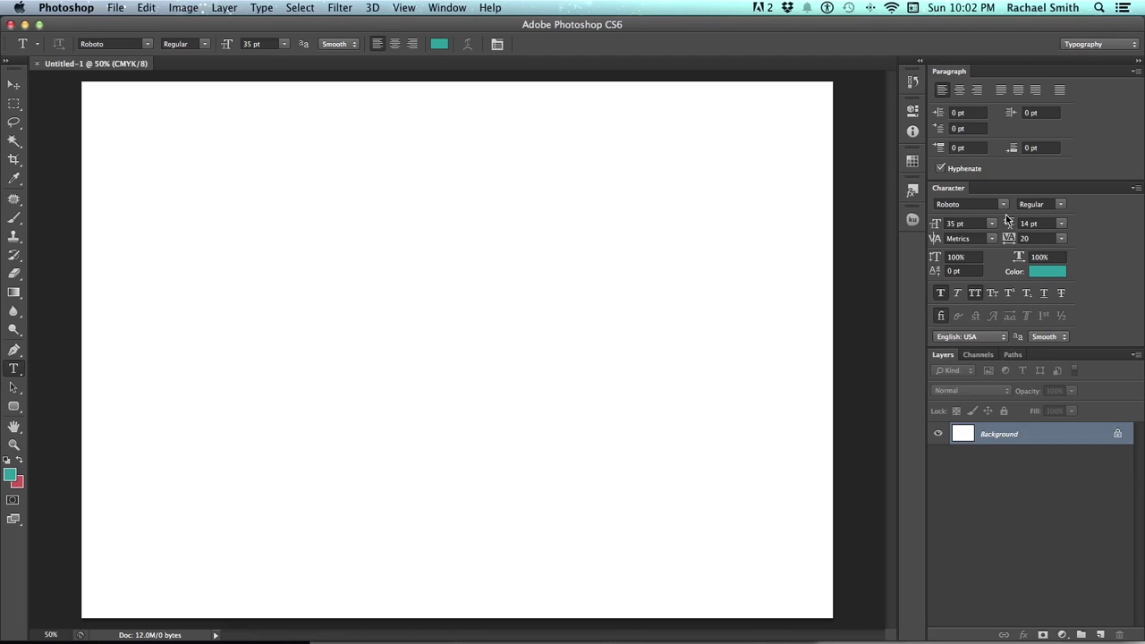
click(947, 189)
click(948, 189)
click(14, 178)
click(14, 243)
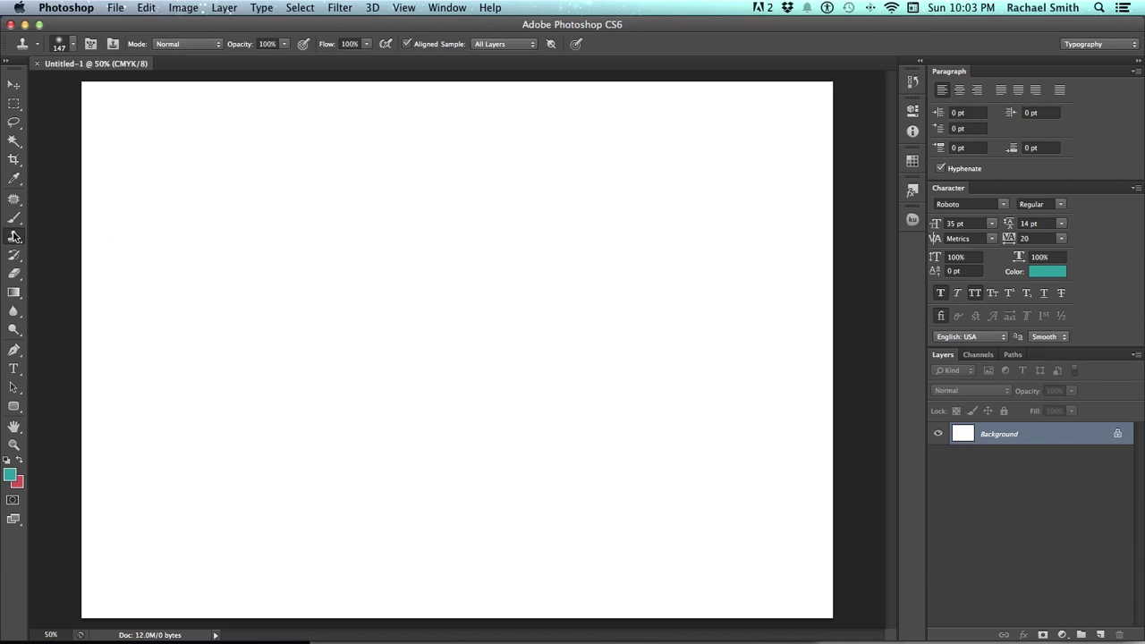
Set up the Type tool with the Poplar Std font, a 40 pt size and Smooth anti-aliasing.
click(14, 369)
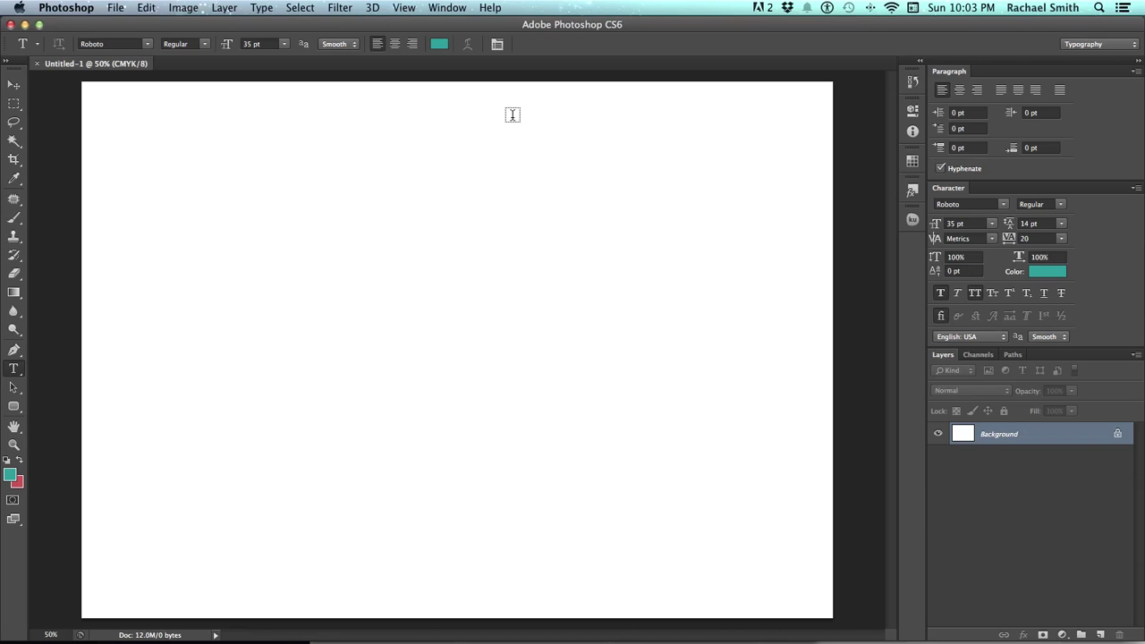
click(147, 45)
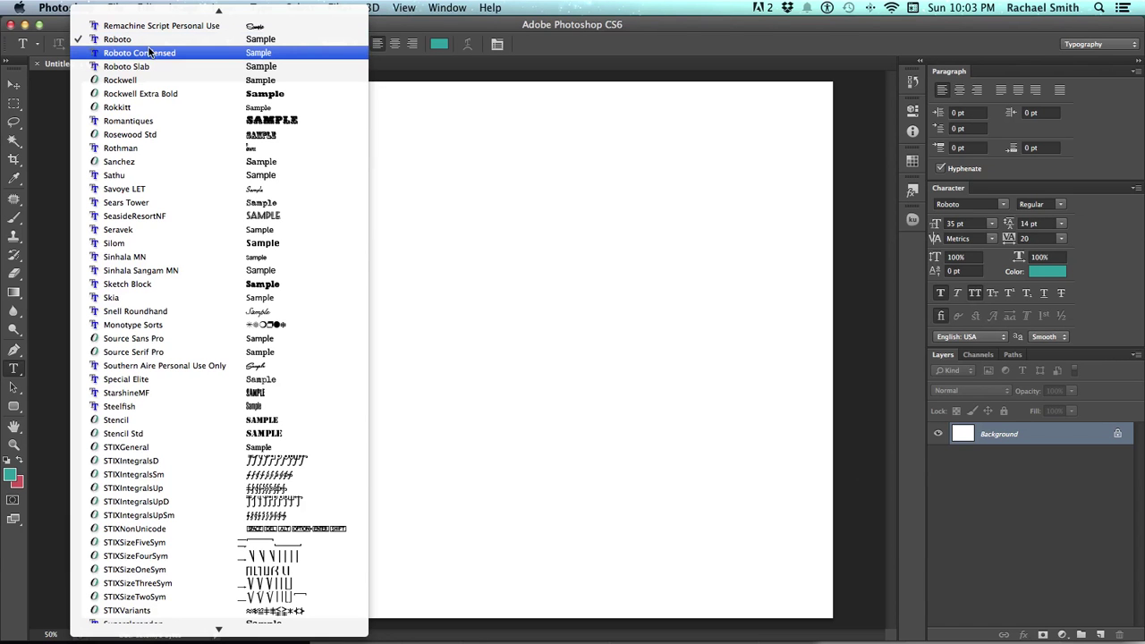
scroll(159, 81, up, 8)
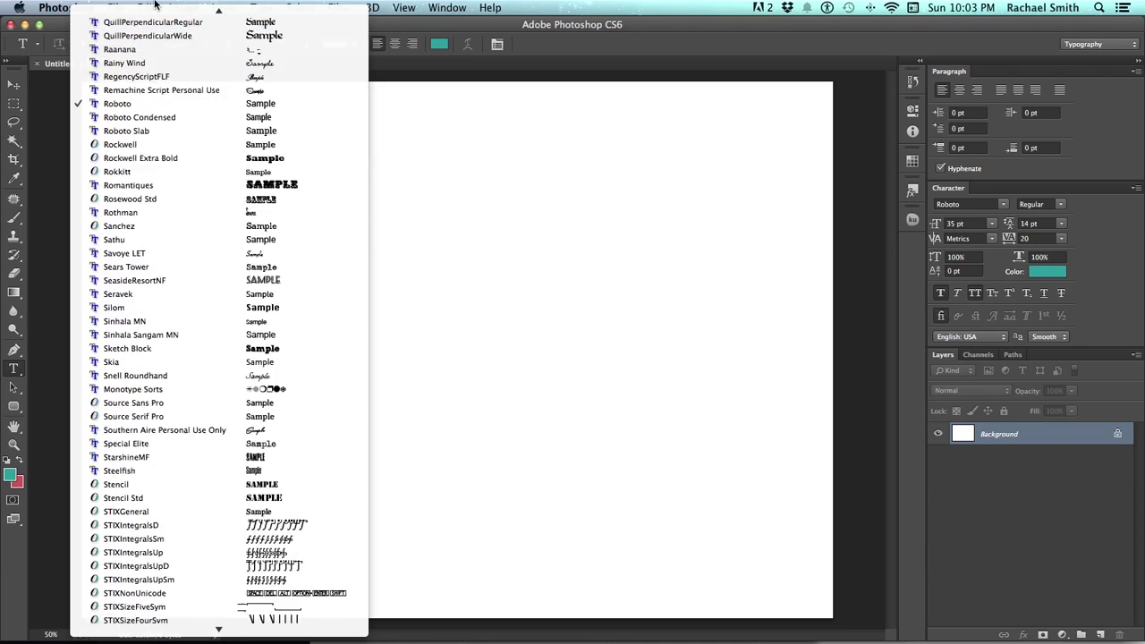
scroll(163, 90, up, 3)
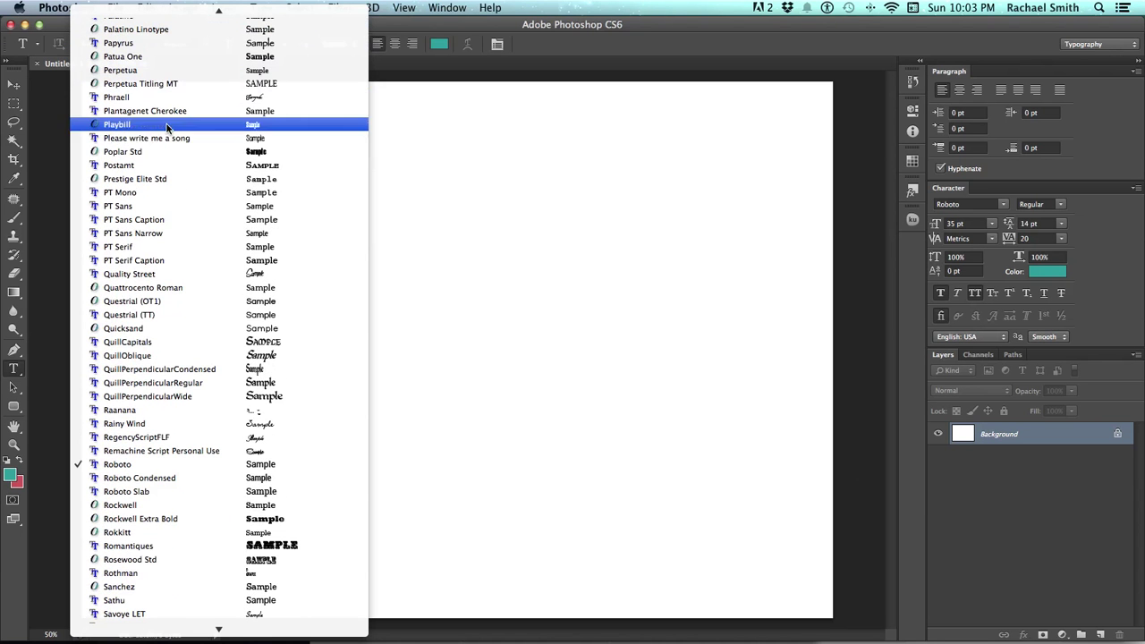
click(169, 153)
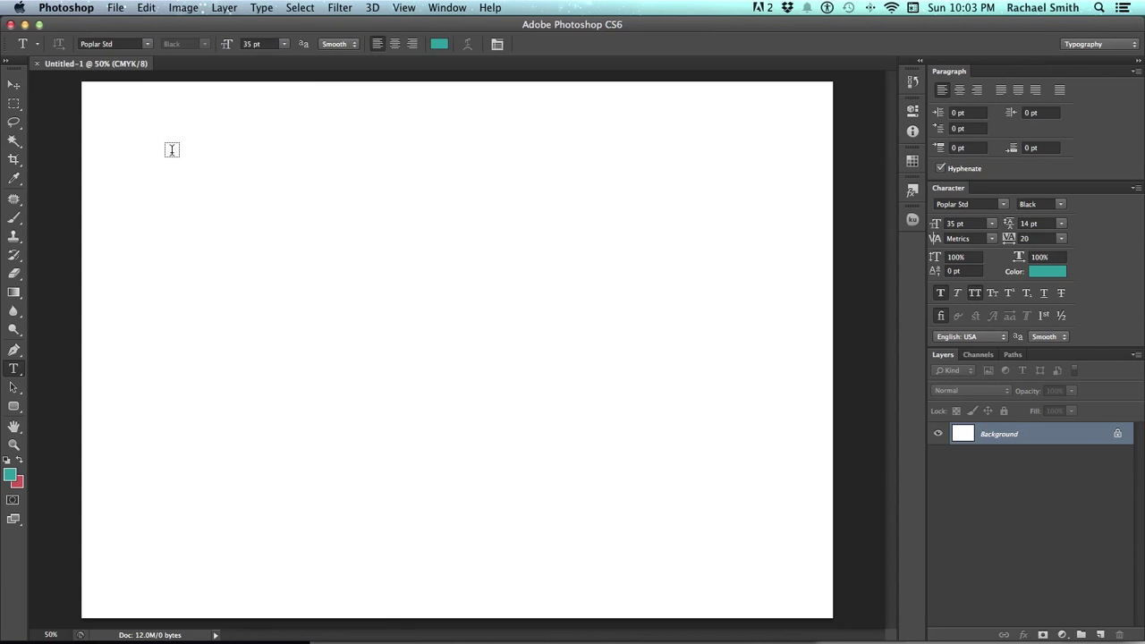
click(264, 44)
text(40)
key(Return)
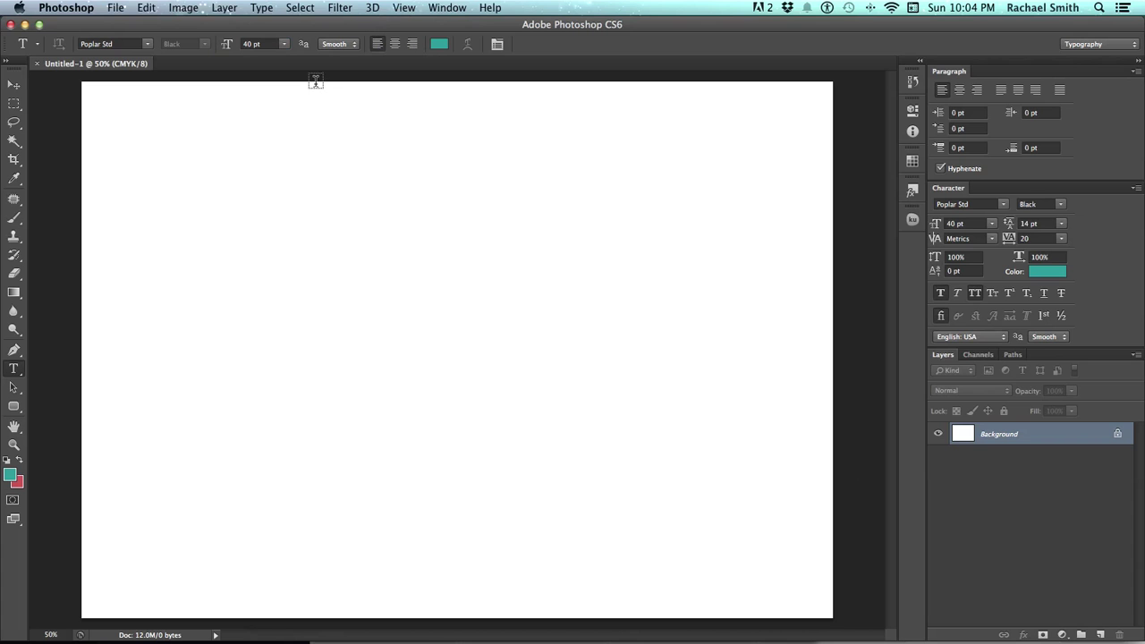
click(355, 45)
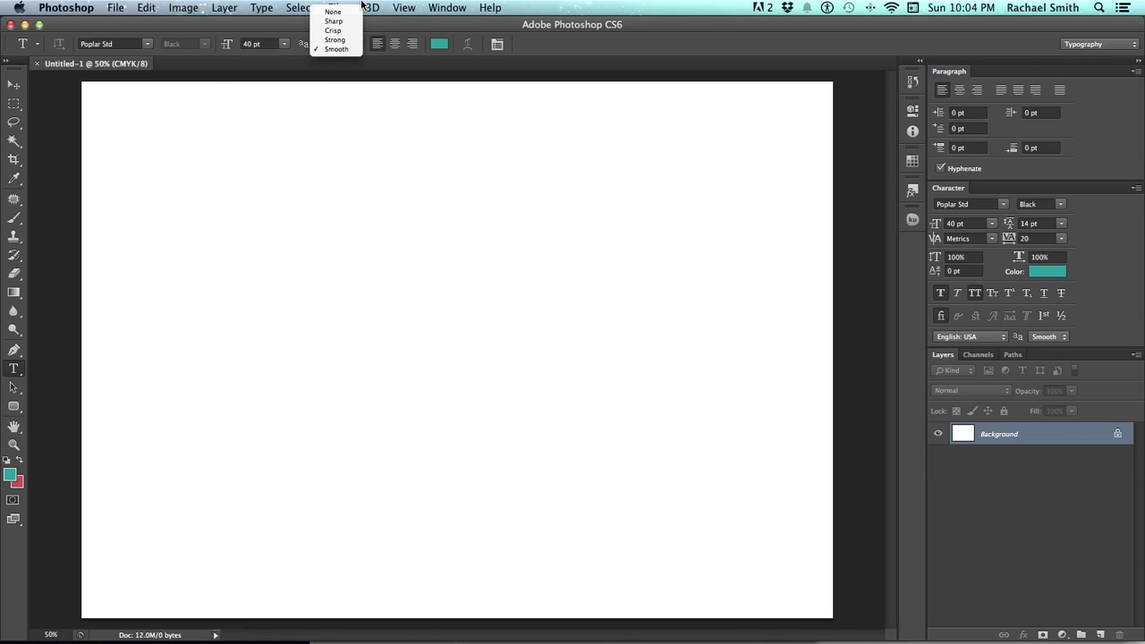
click(355, 50)
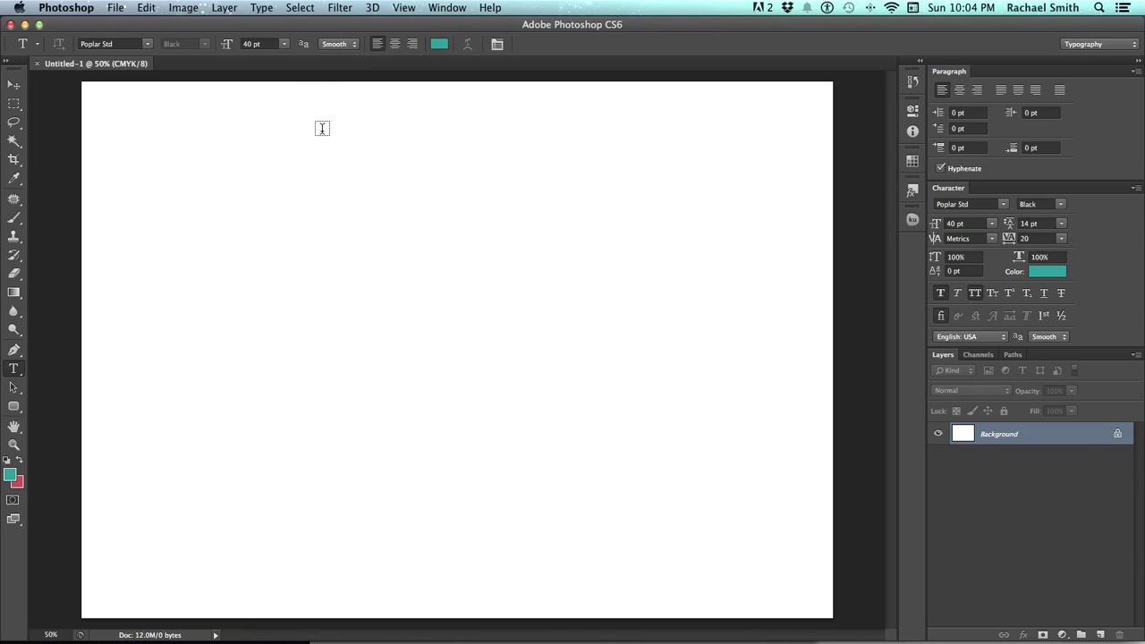
Try a bright turquoise text color and replace it with the nearest printable color.
click(440, 46)
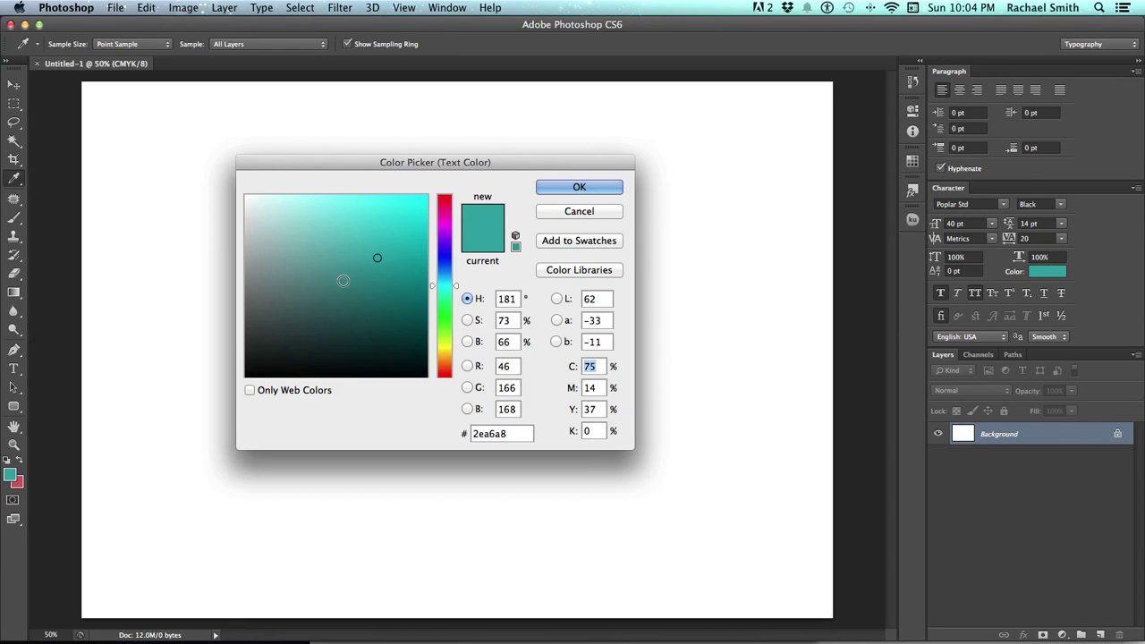
mouse_move(322, 250)
mouse_down()
mouse_move(348, 217)
mouse_move(402, 248)
mouse_move(378, 274)
mouse_move(417, 224)
mouse_up()
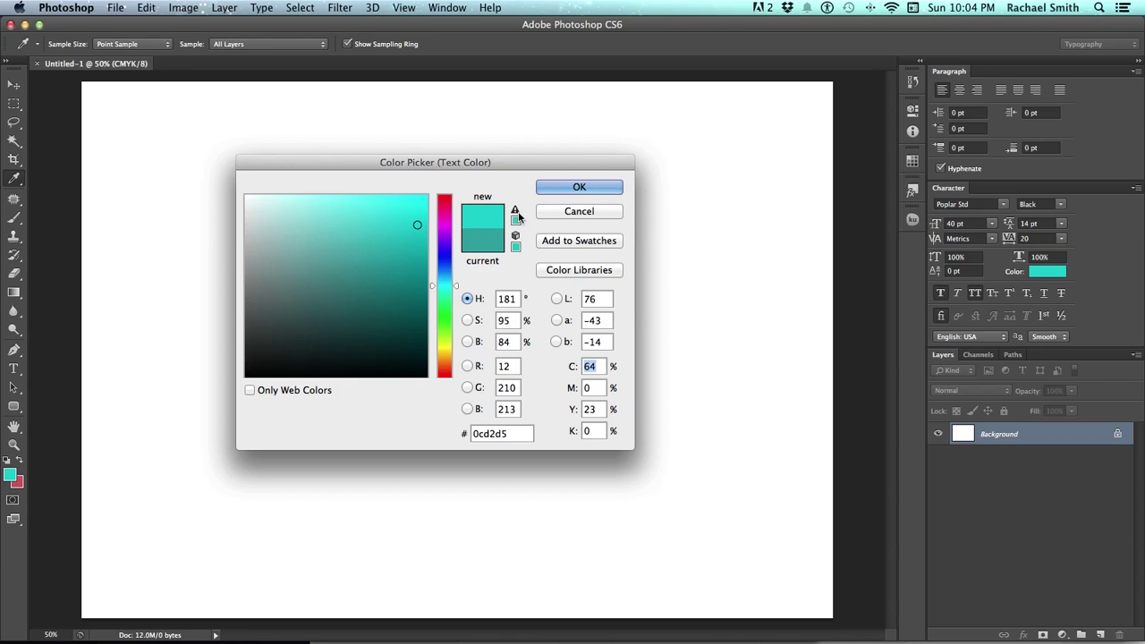
mouse_move(413, 220)
mouse_down()
mouse_move(390, 212)
mouse_move(381, 256)
mouse_move(390, 223)
mouse_move(413, 207)
mouse_up()
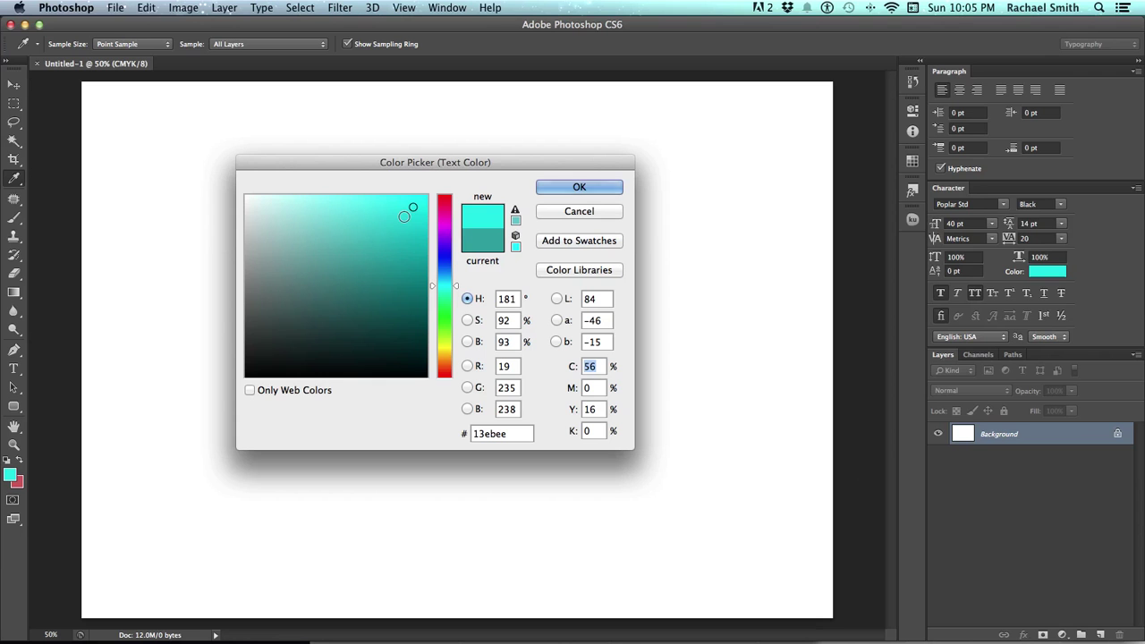
click(515, 223)
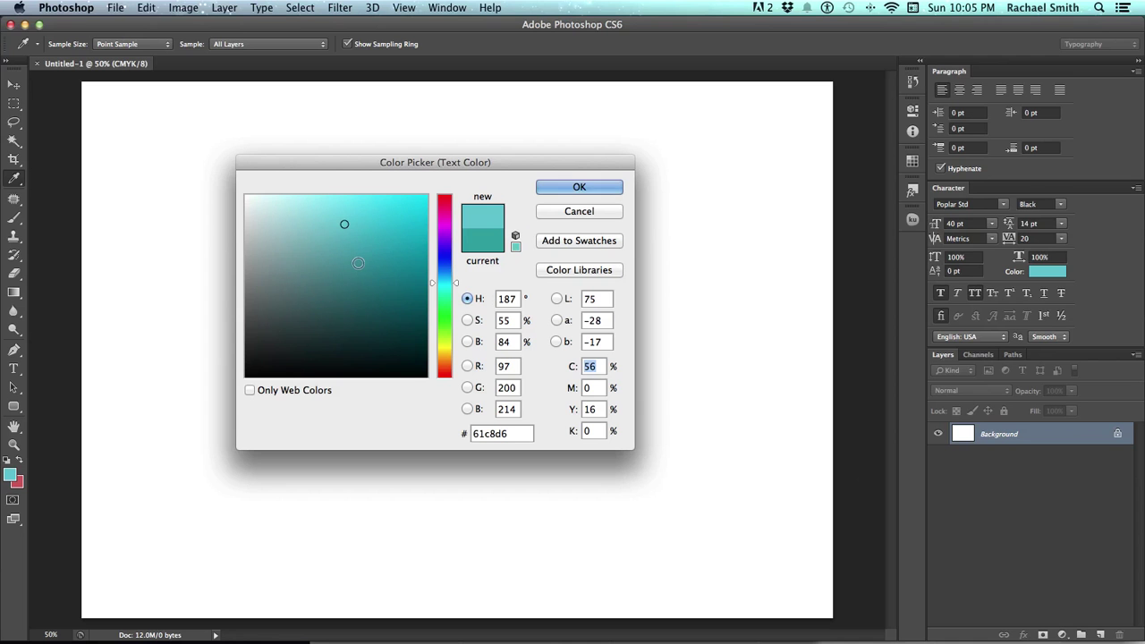
Shift the text color's hue to green at about 131° and apply a darker shade of it.
click(456, 278)
drag(456, 278, 450, 310)
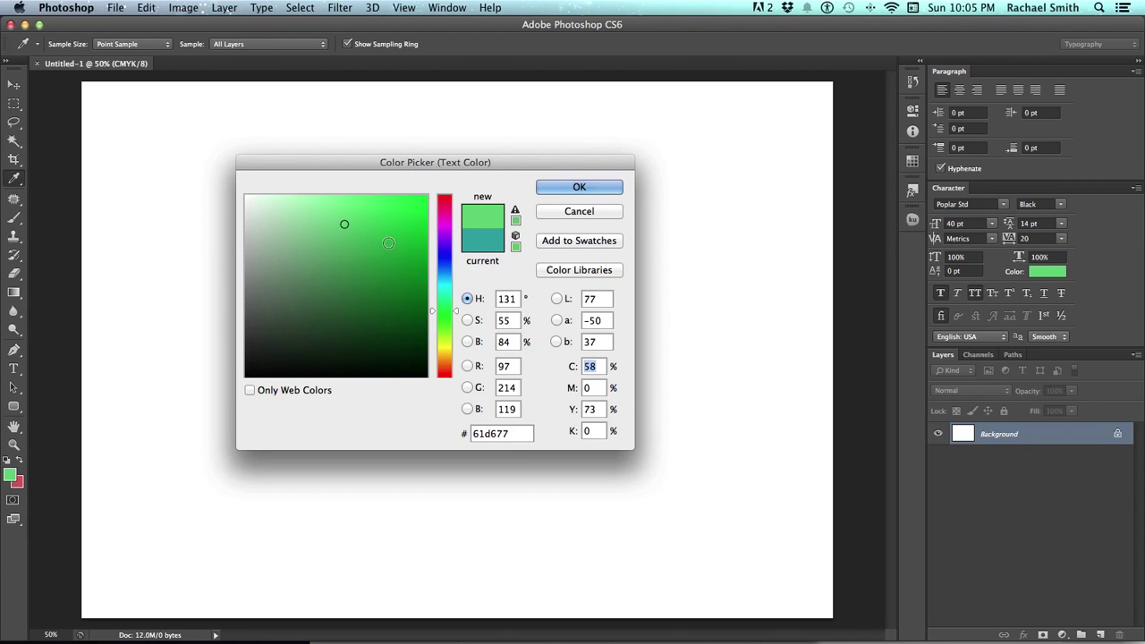
drag(380, 264, 379, 273)
click(583, 186)
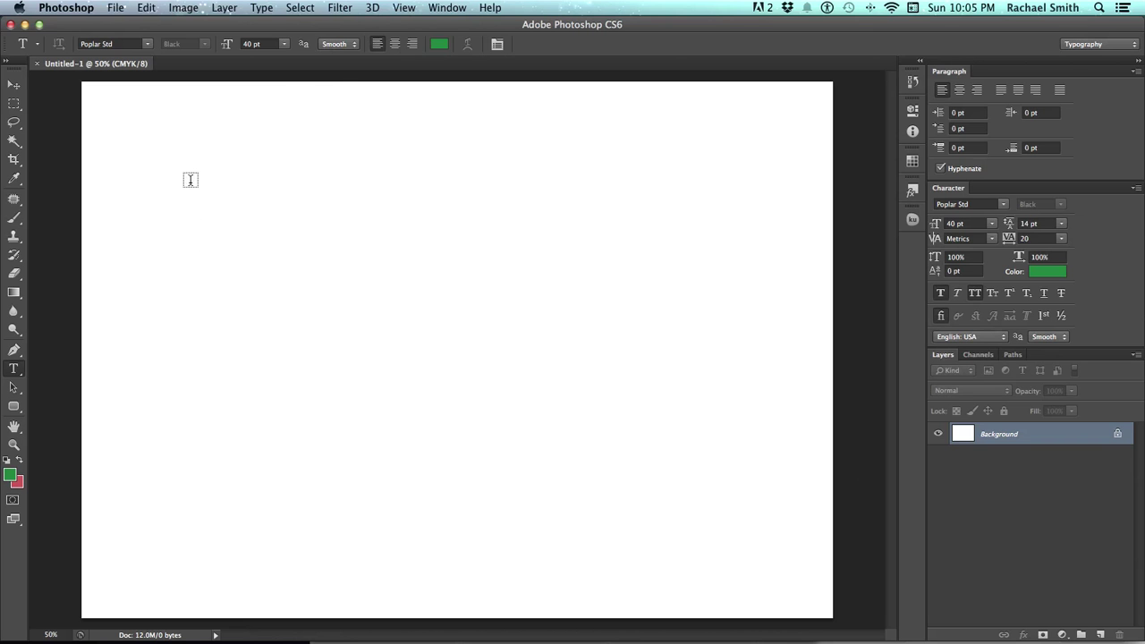
Add the point text "Hello There, This is" in the upper left area of the canvas.
click(181, 232)
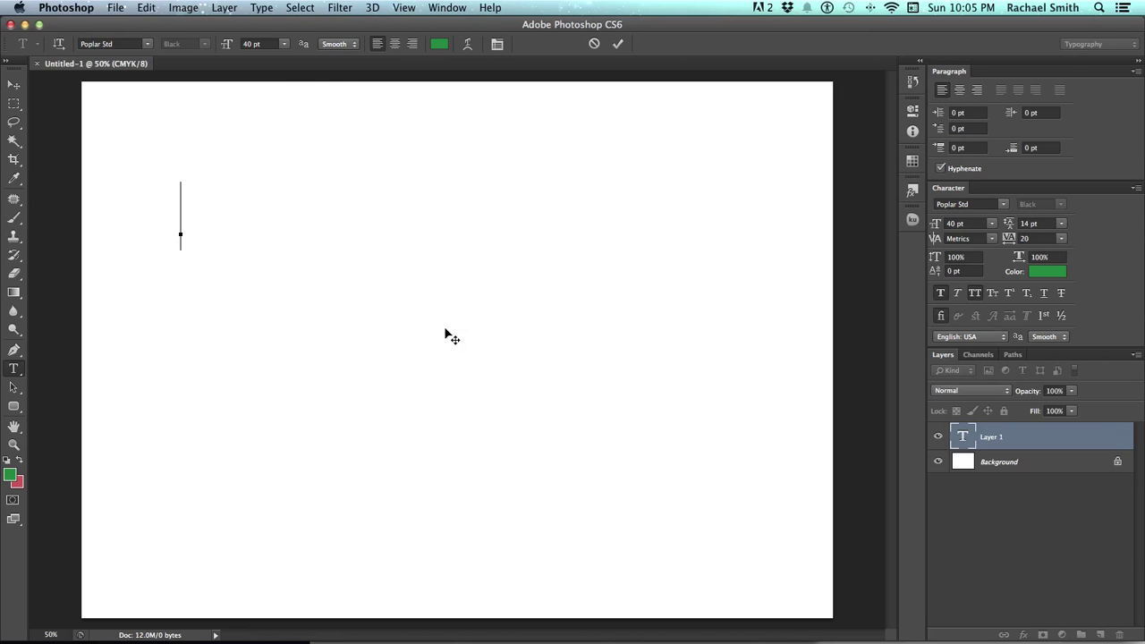
text(HELLO THER)
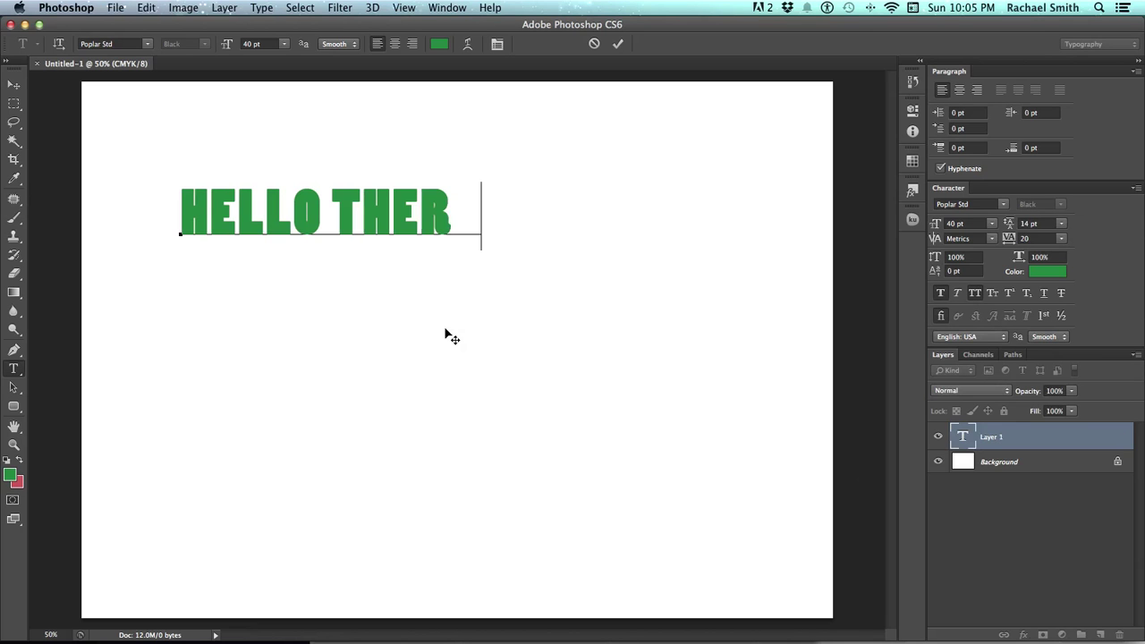
text(E, THIS IS)
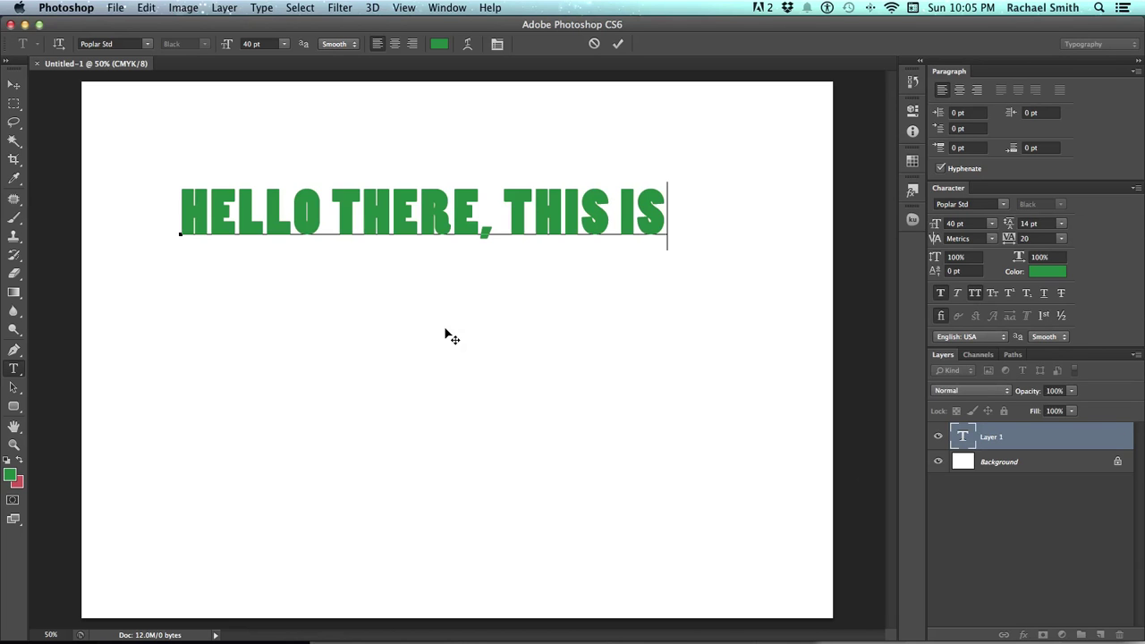
key(Home)
key(End)
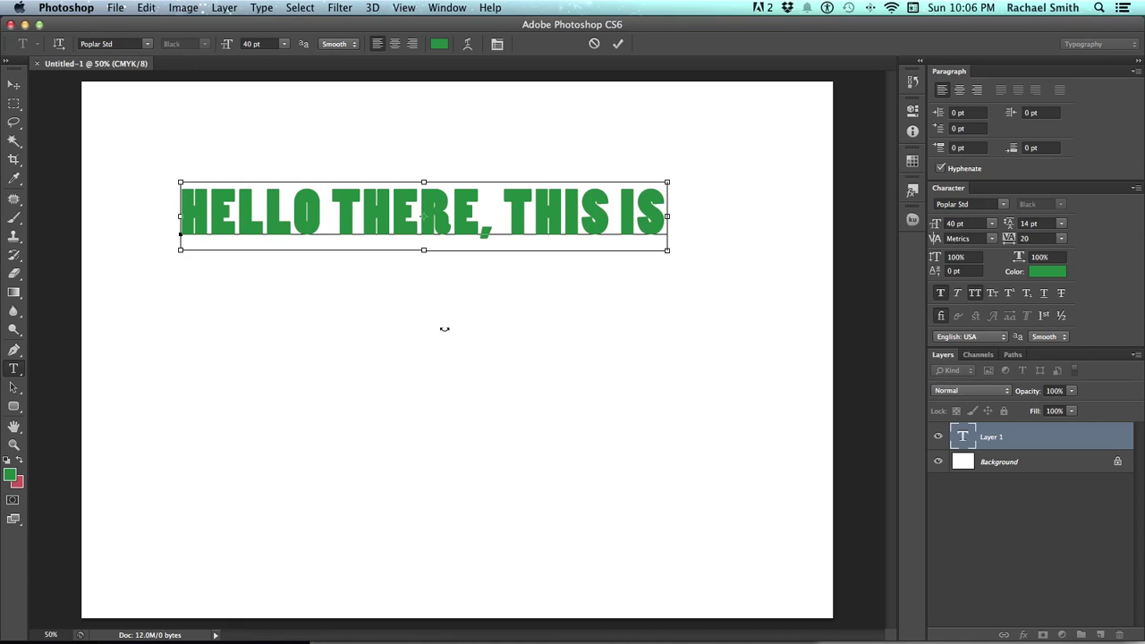
key(super+Return)
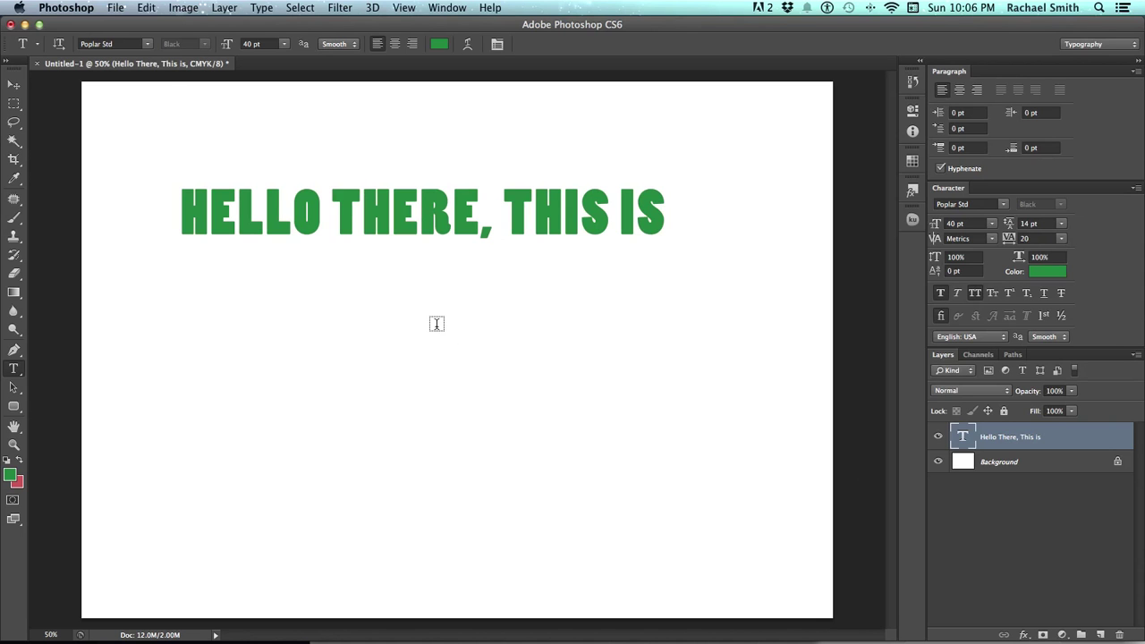
Replace the entire contents of the text layer with "Class Tonight".
double_click(962, 436)
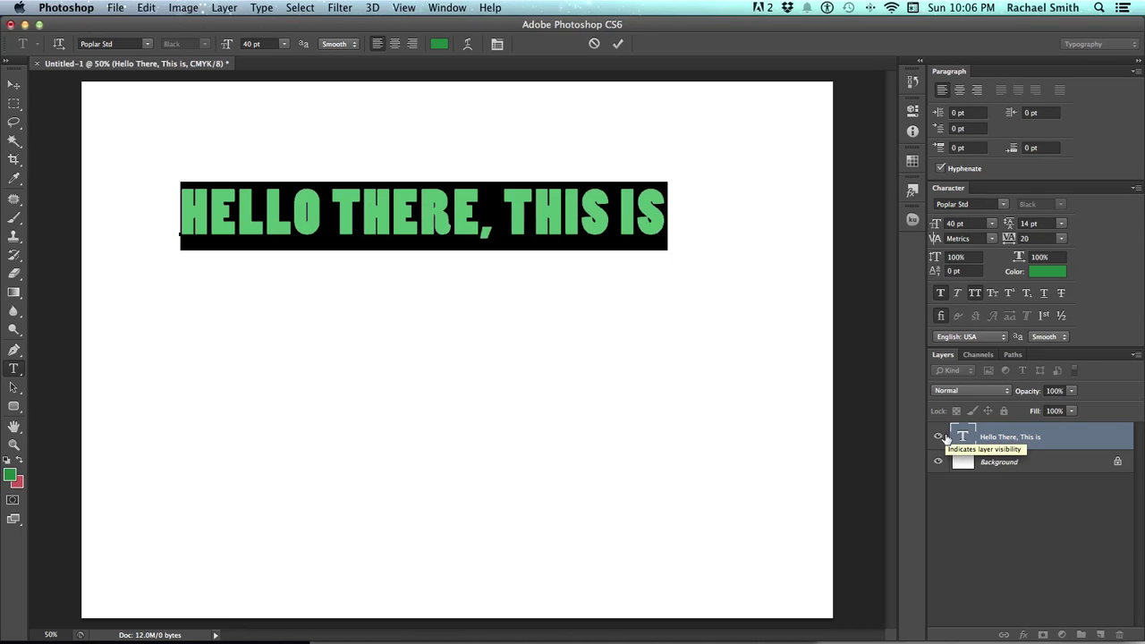
text(CL)
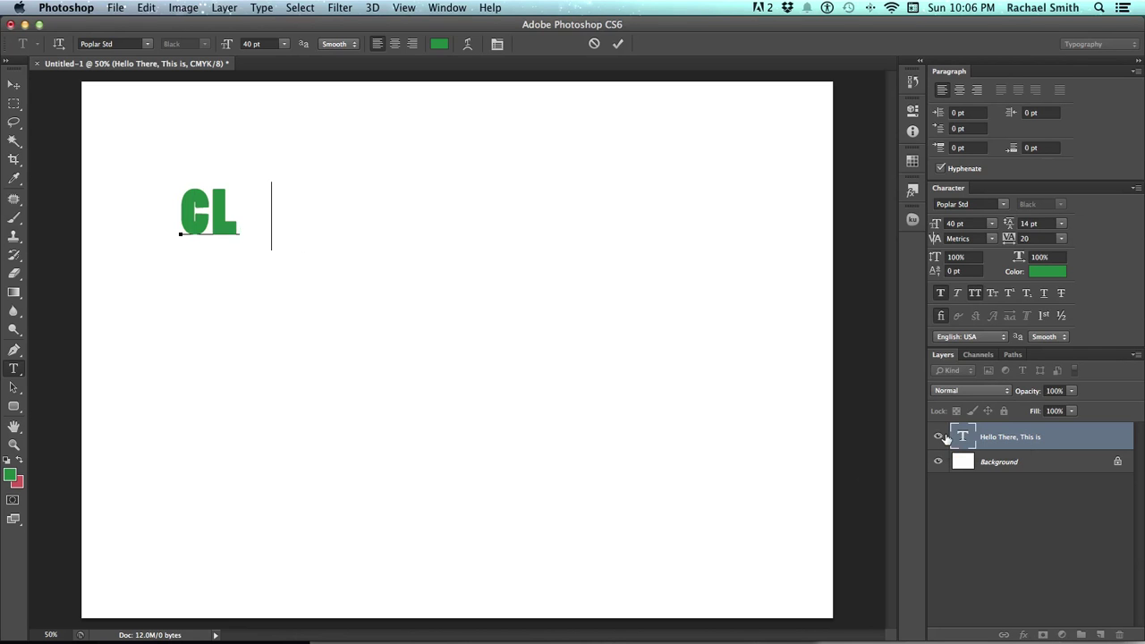
text(ASS TONICHT)
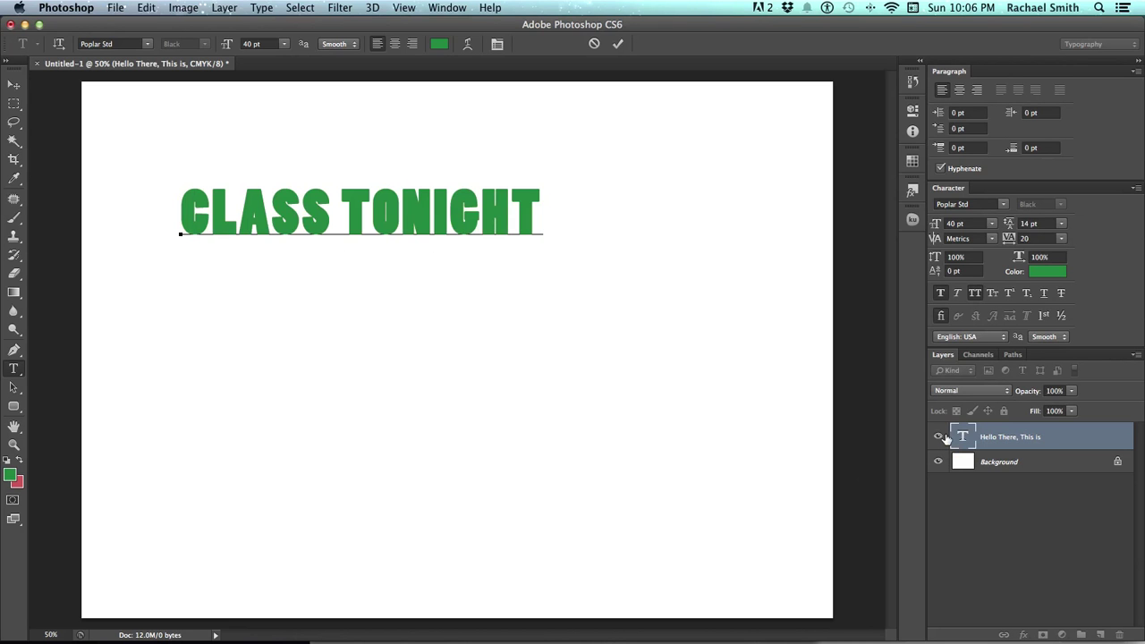
key(super+Return)
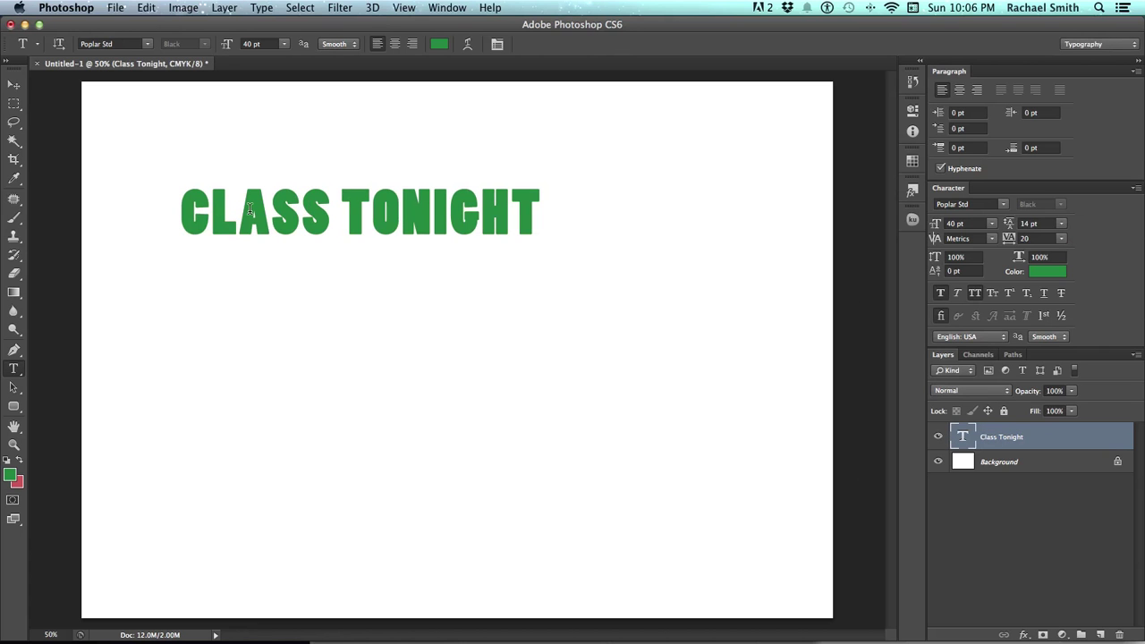
Insert the word "is" between "Class" and "Tonight" in the existing text layer.
click(326, 205)
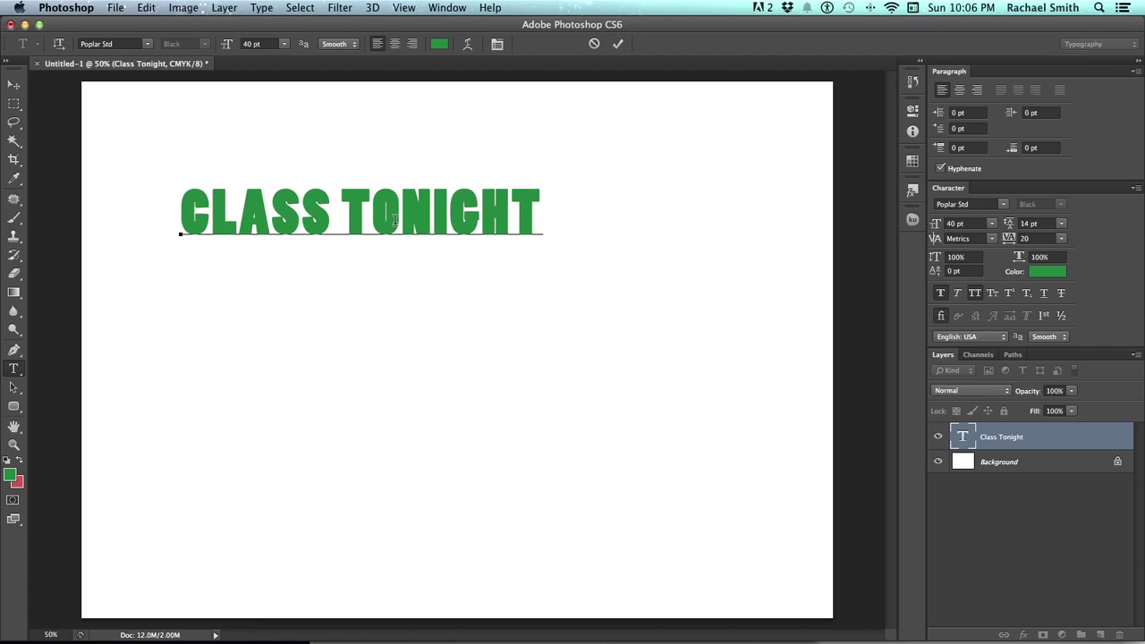
text(IS)
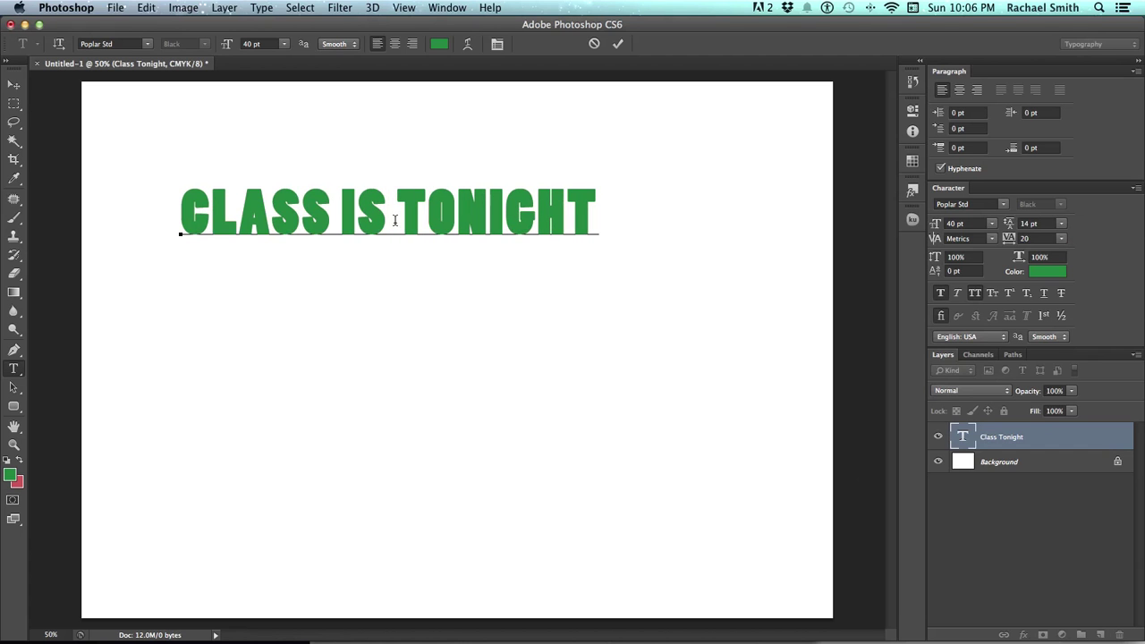
key(super+Return)
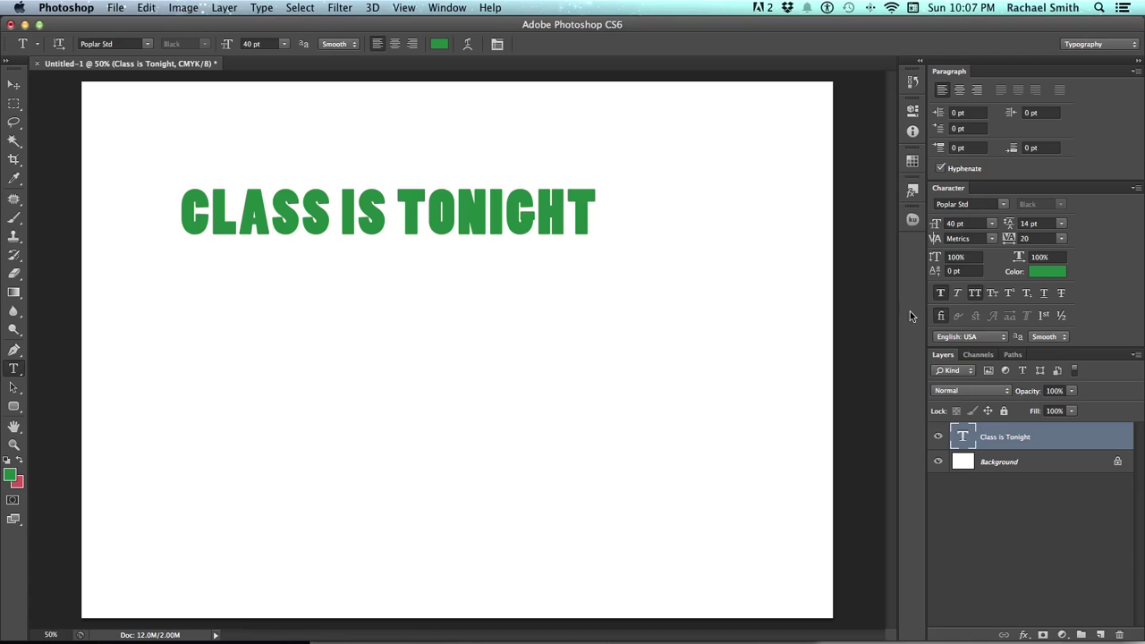
Change the font of the "Class is Tonight" text layer to Times and turn off All Caps.
click(130, 43)
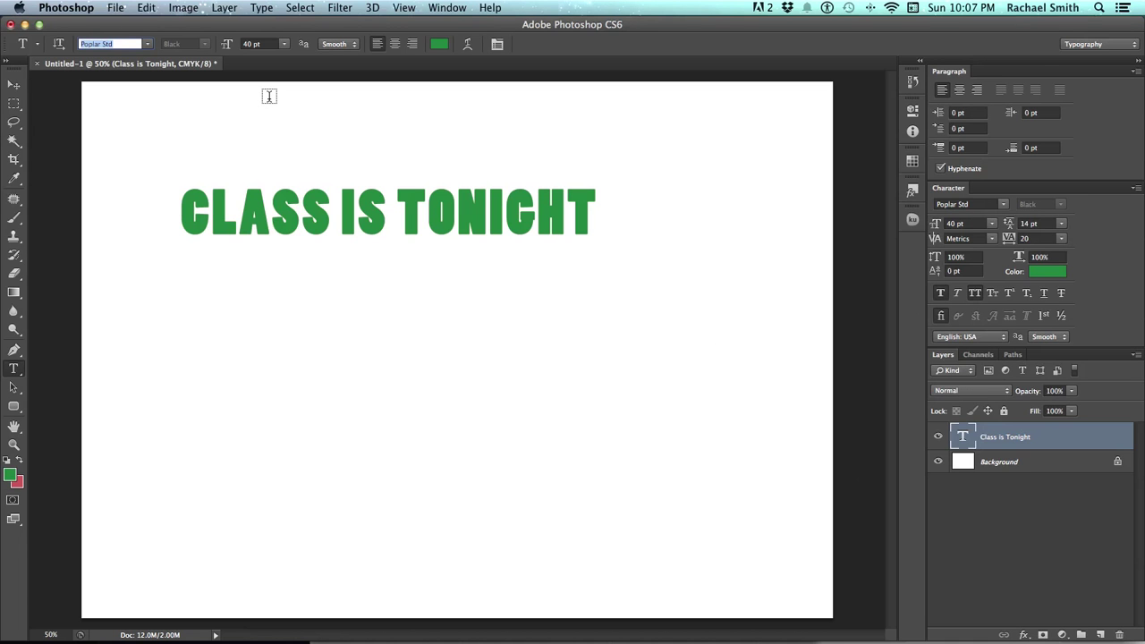
text(Times)
key(Return)
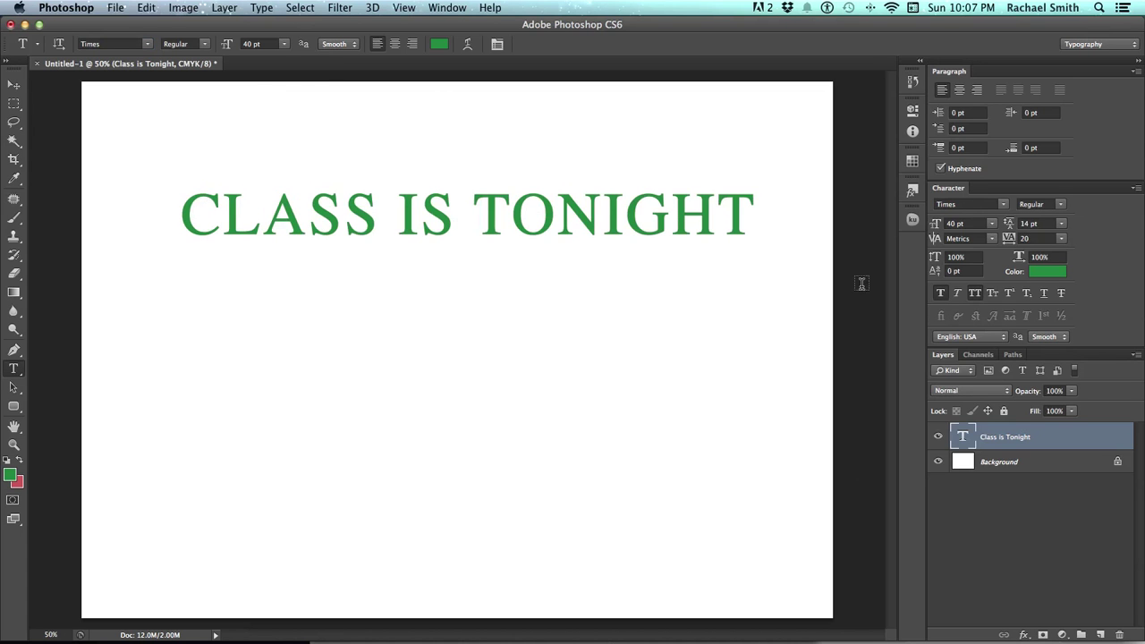
click(976, 296)
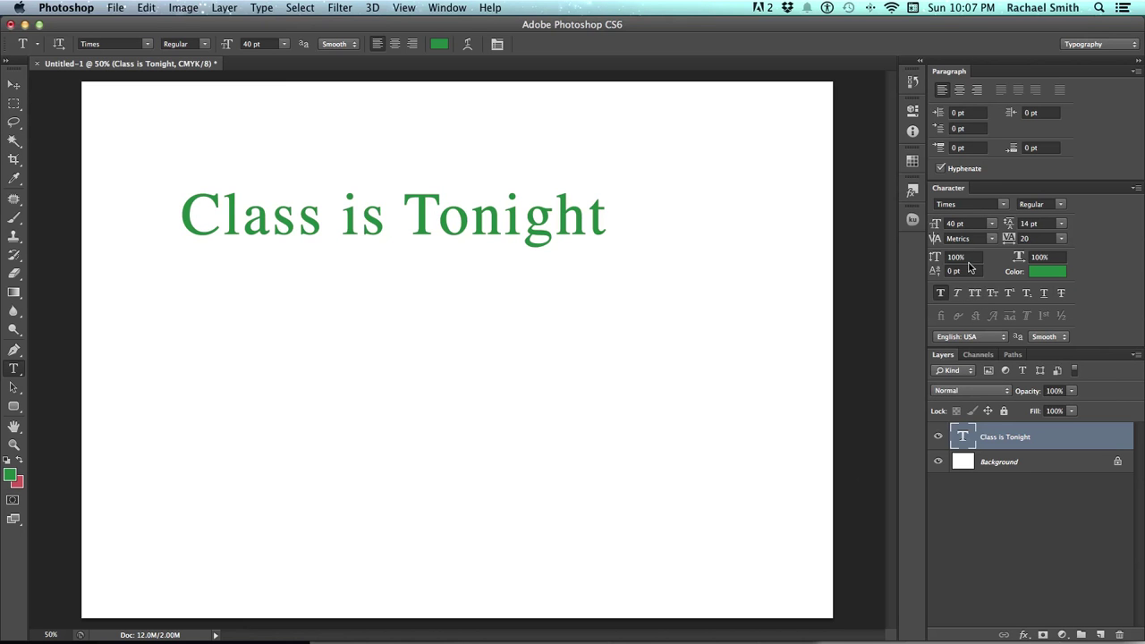
Replace the capital "T" of "Tonight" with a lowercase "t" in the heading text.
drag(405, 193, 422, 191)
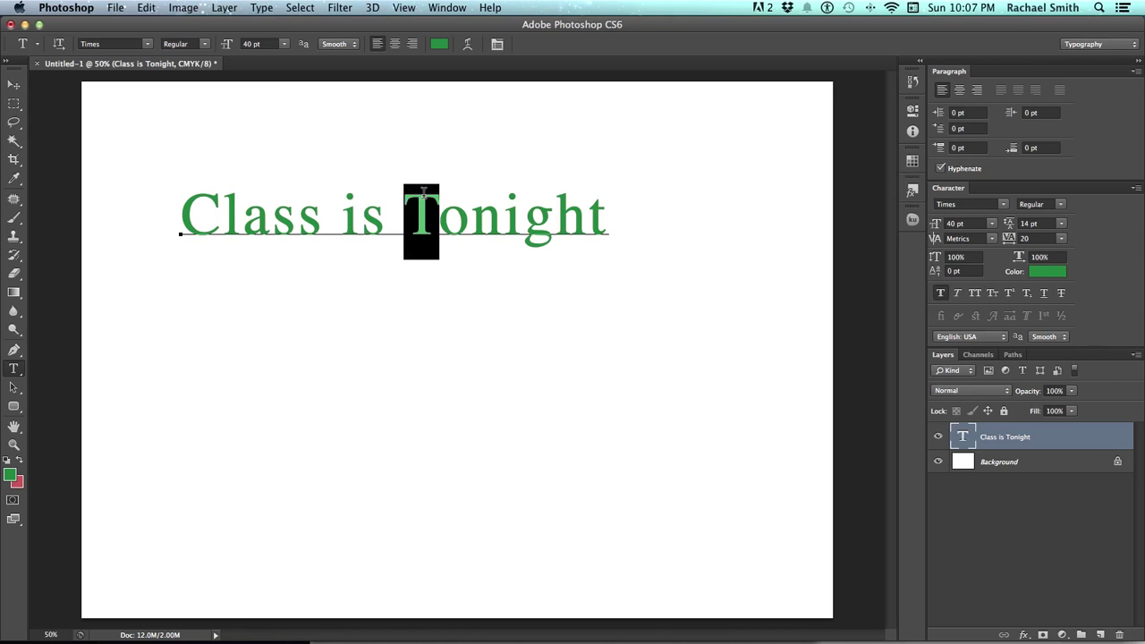
text(t)
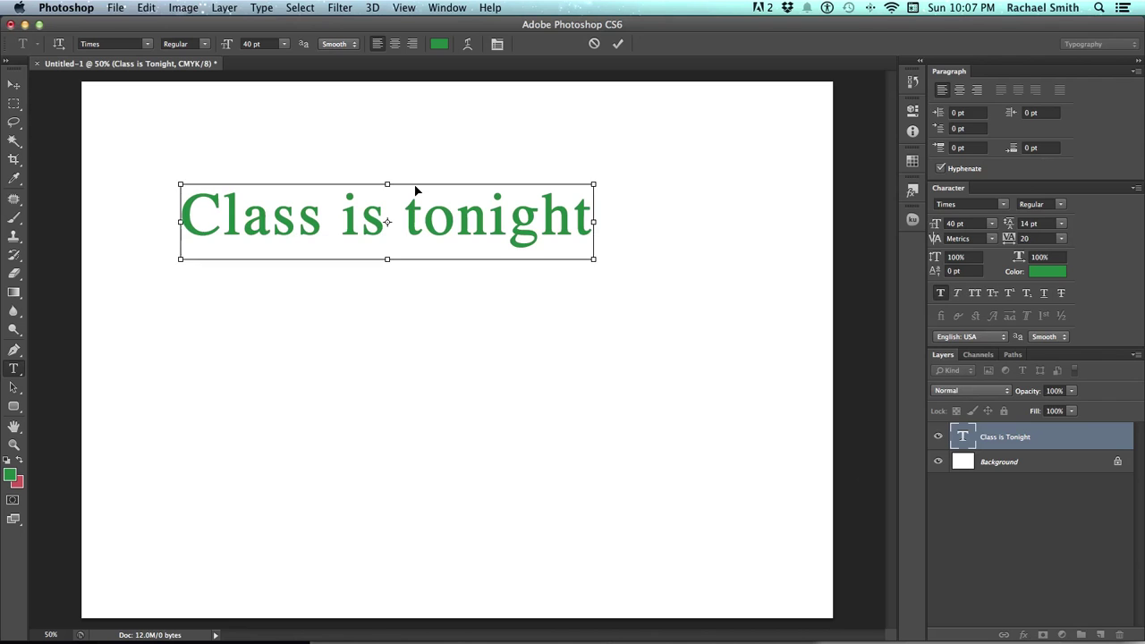
key(super+Return)
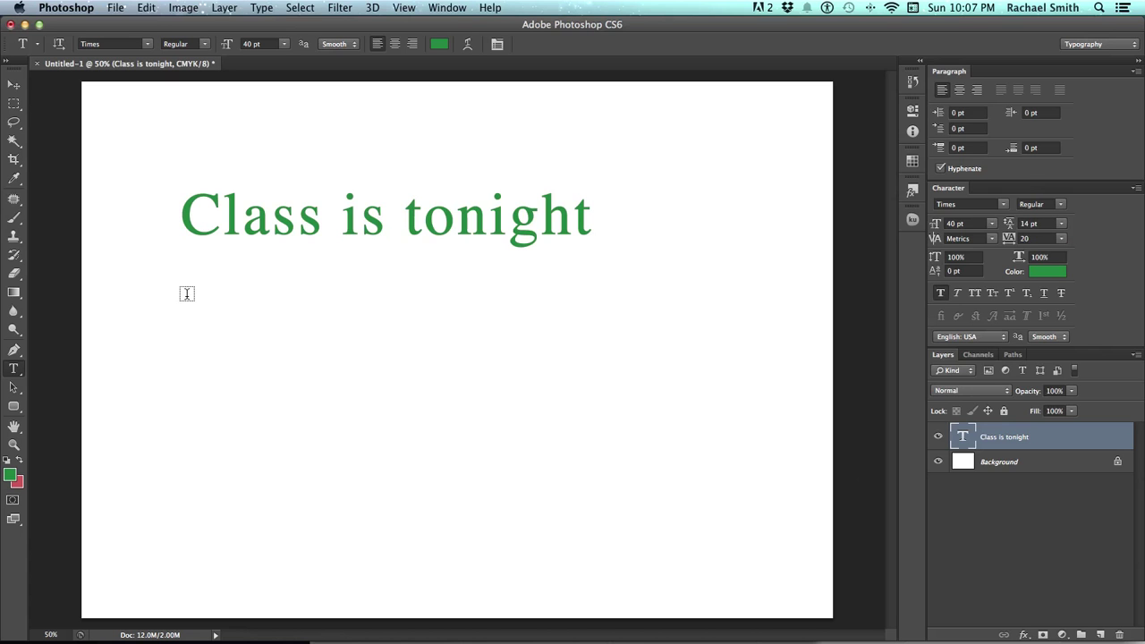
Draw a paragraph text box below the heading and enter "And now, when you type you don't need to" in it.
drag(187, 289, 646, 522)
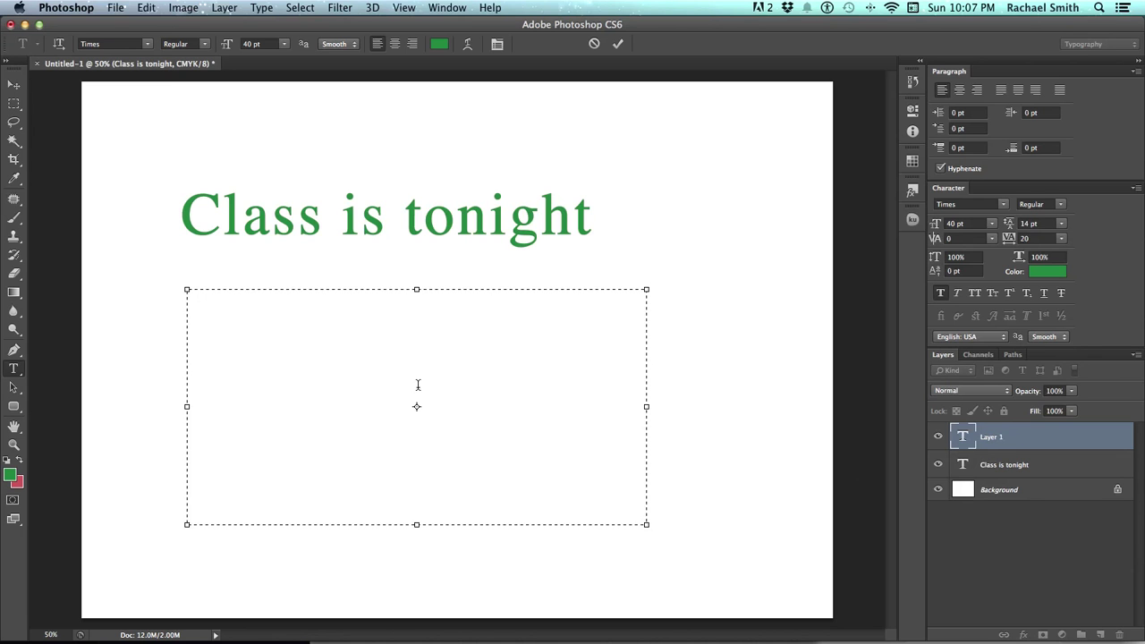
text(And now)
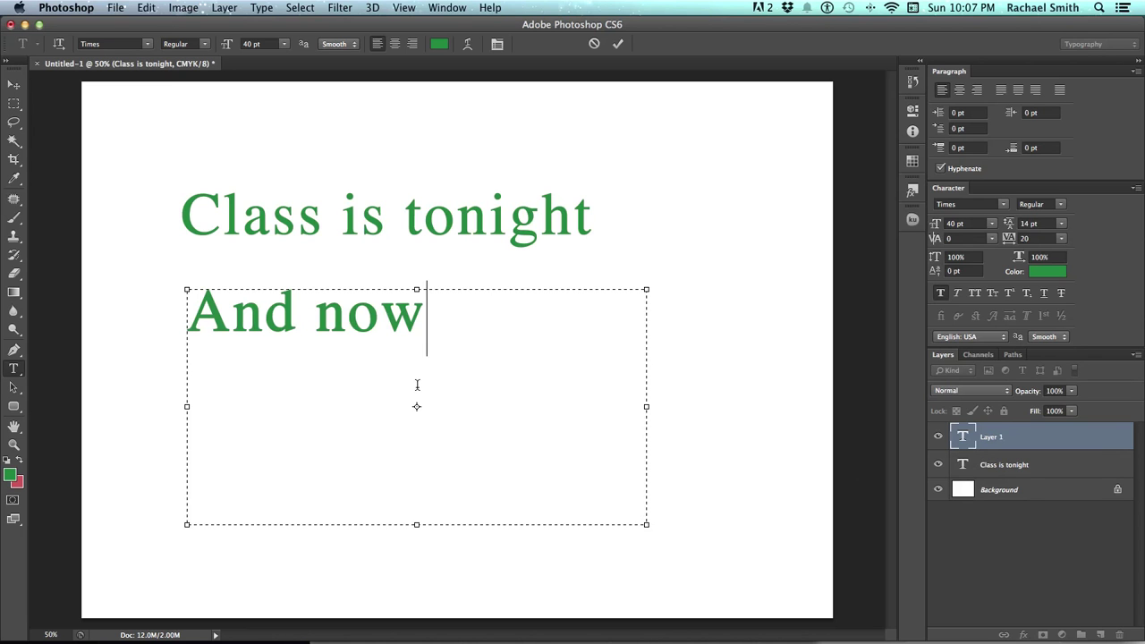
text(, when you)
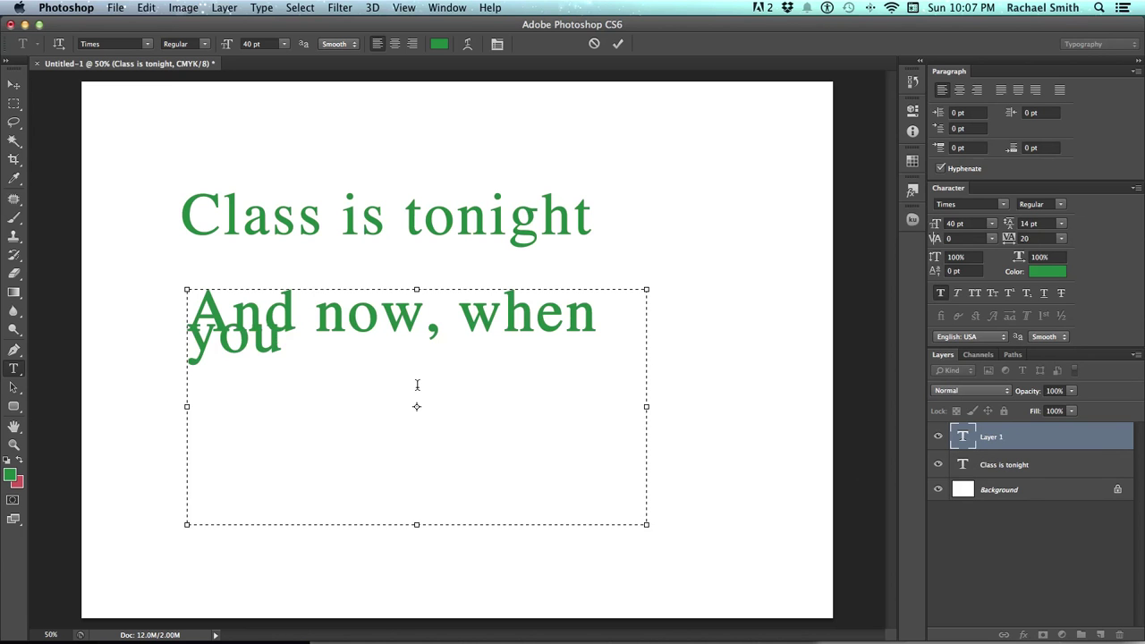
text( type you don't re)
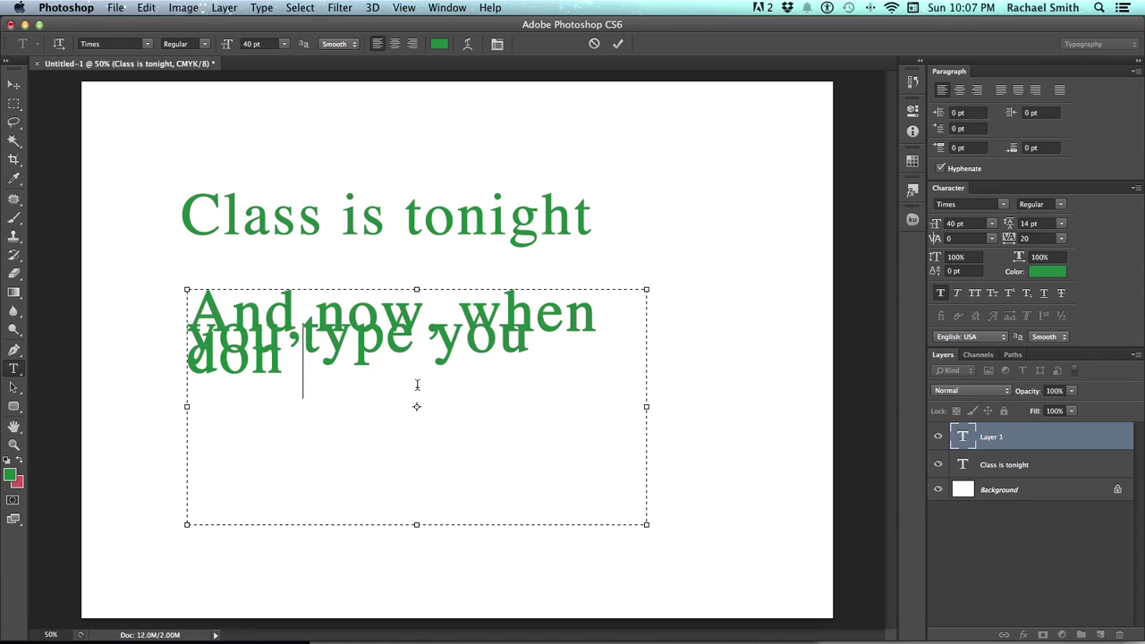
text(ed to)
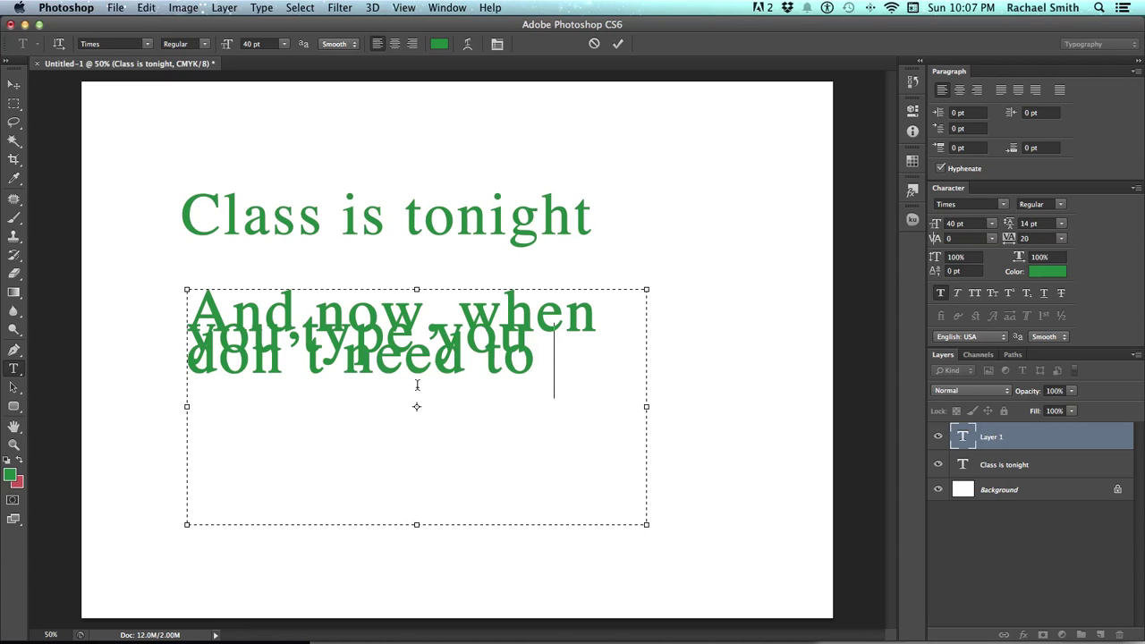
key(super+Return)
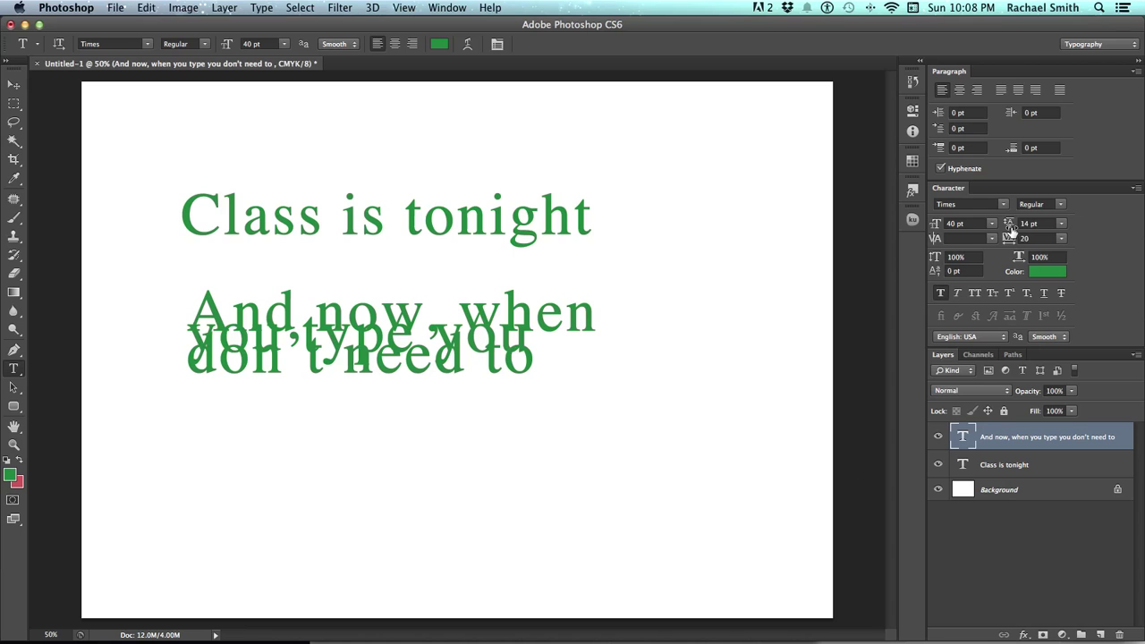
Set the paragraph text's leading to Auto and its font size to 20 pt.
click(1063, 225)
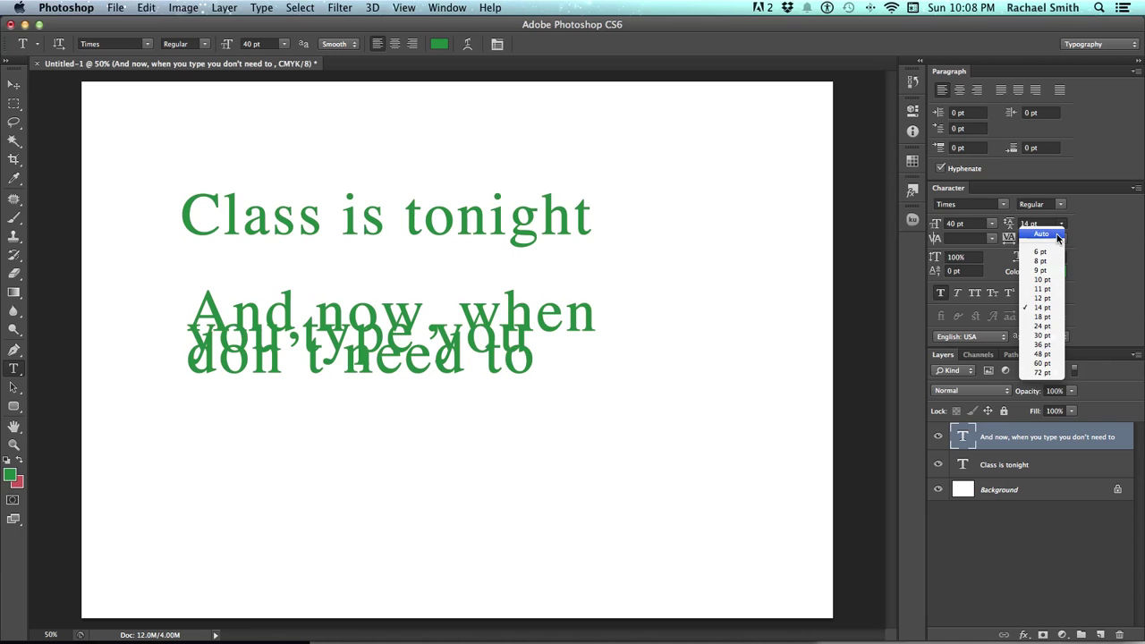
click(1041, 234)
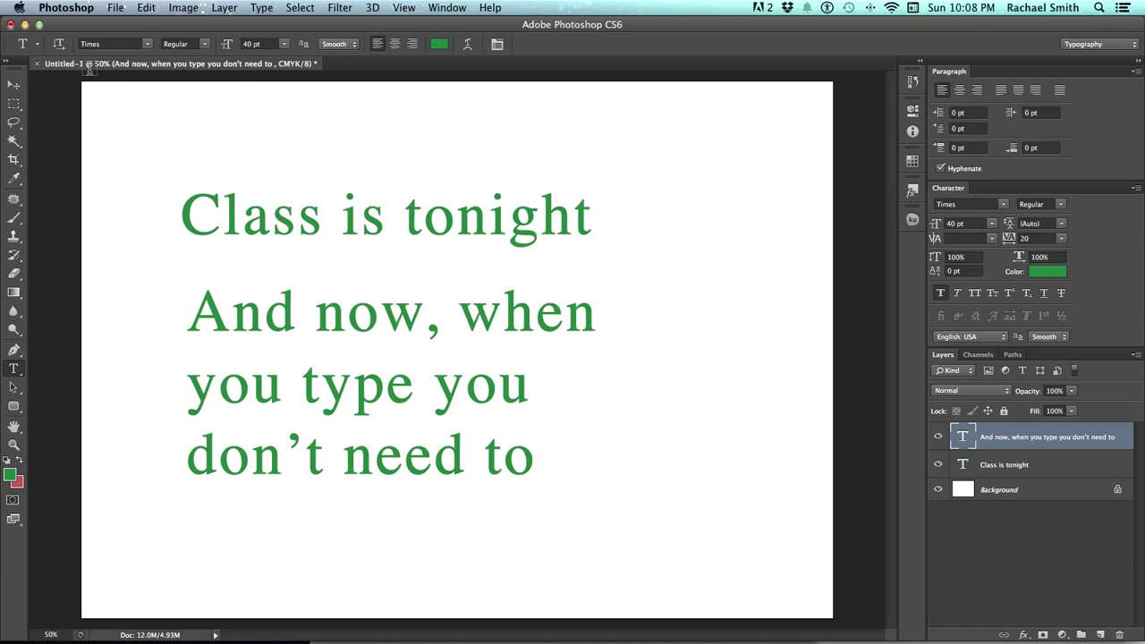
click(257, 42)
text(20)
key(Return)
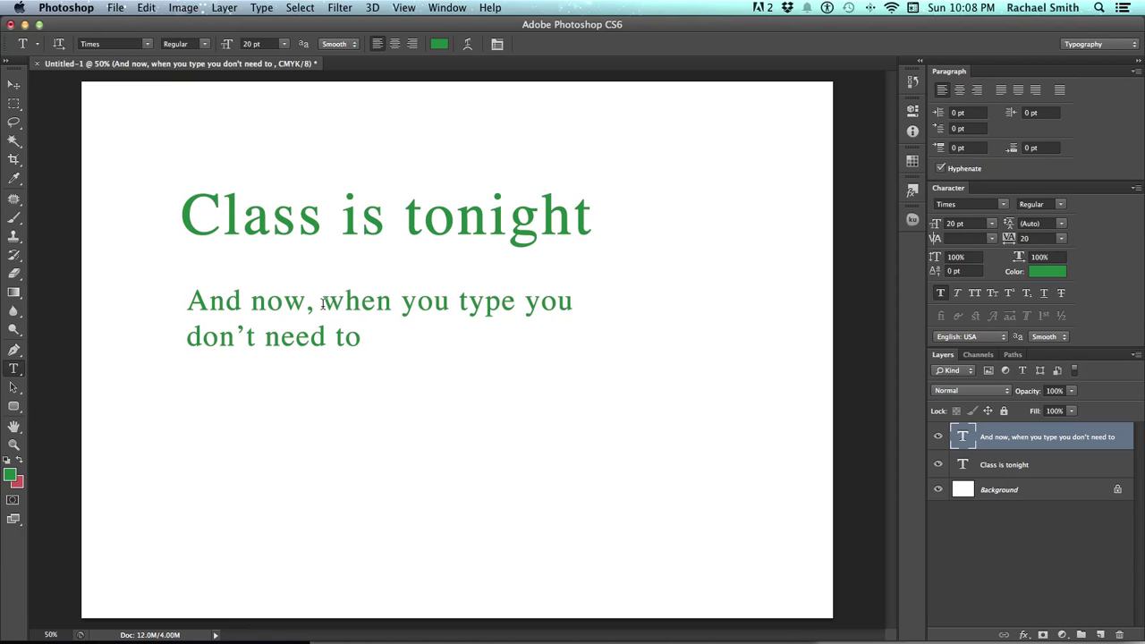
Add the point text "And now, when you type you can go on and on on" below the paragraph text.
click(190, 474)
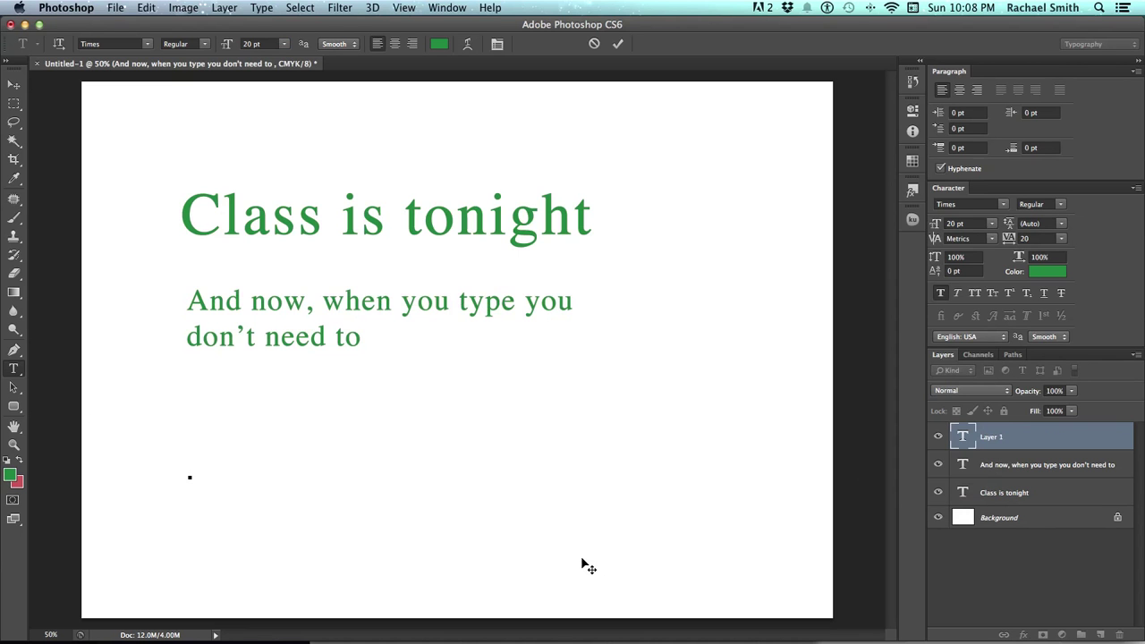
text(And now,)
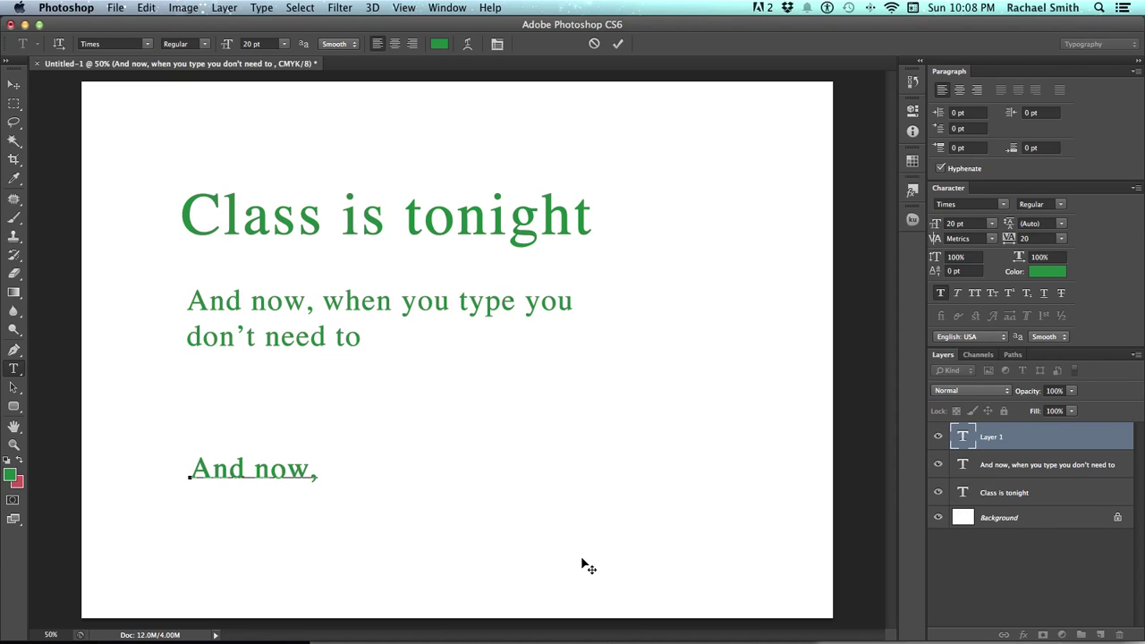
text( when you type yo)
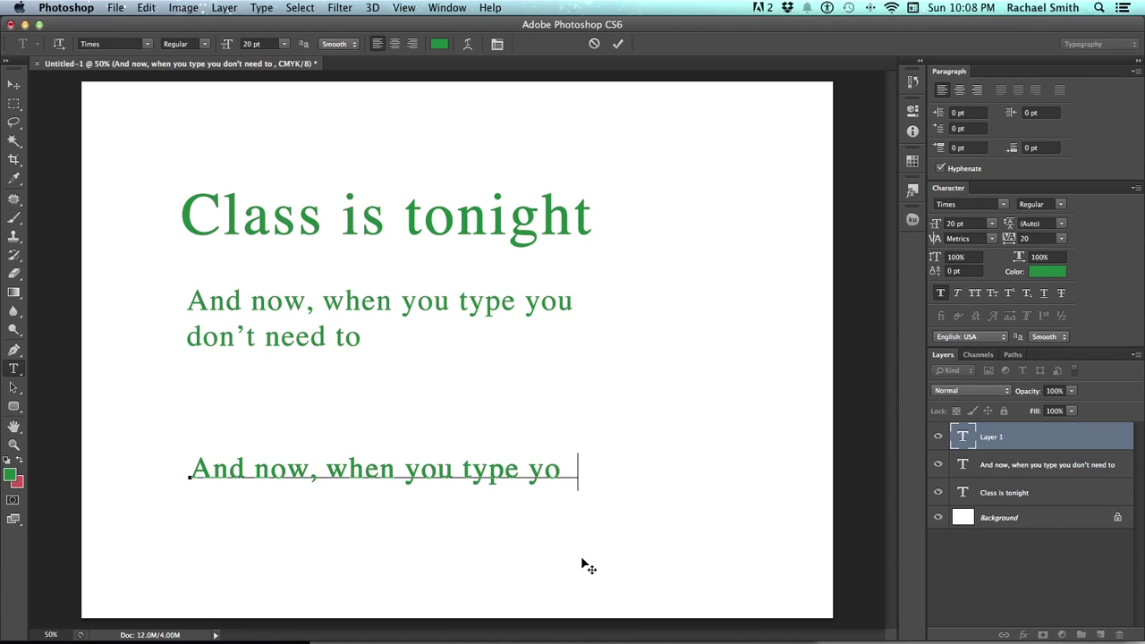
text(u can go on an)
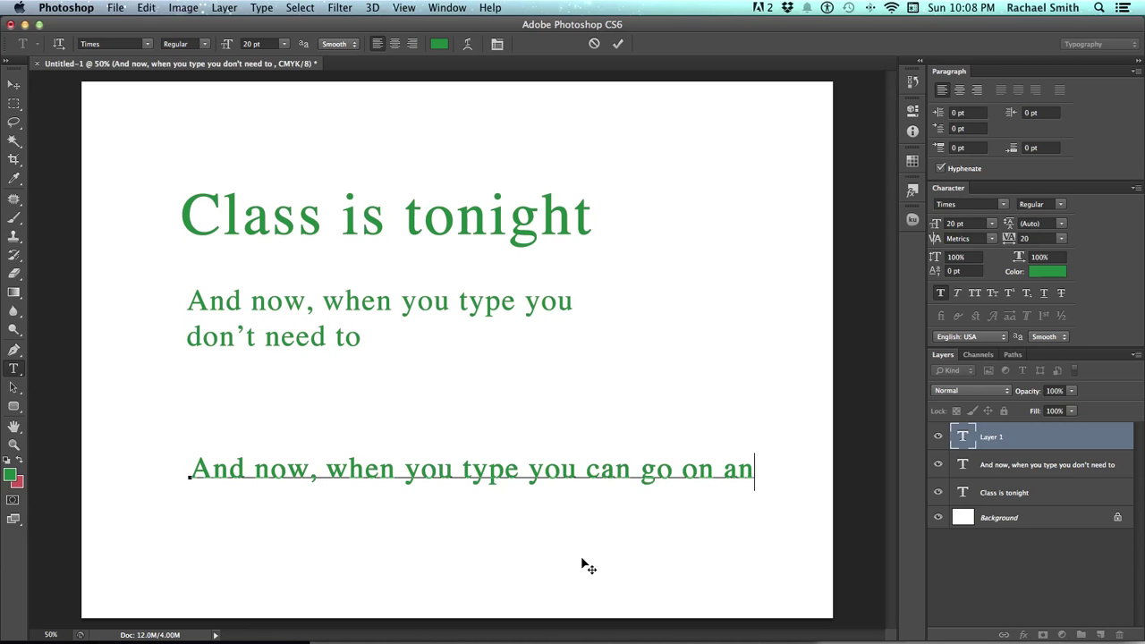
text(d on)
text( on o)
key(ctrl+Return)
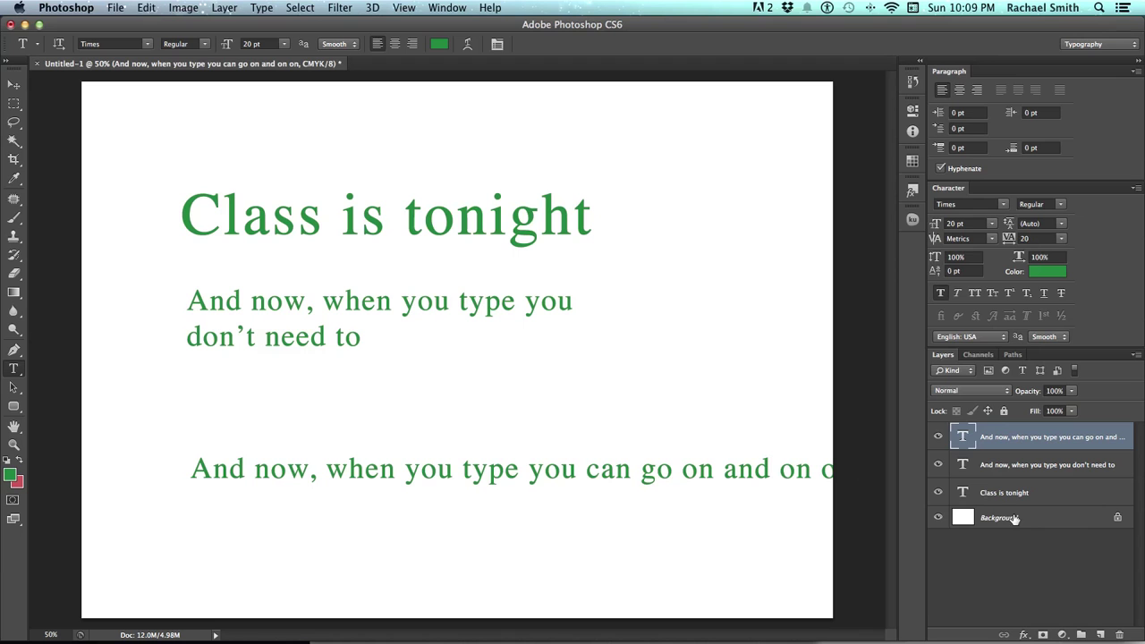
Hide and show each of the three text layers in turn, starting with "Class is tonight", to identify their contents.
click(1032, 493)
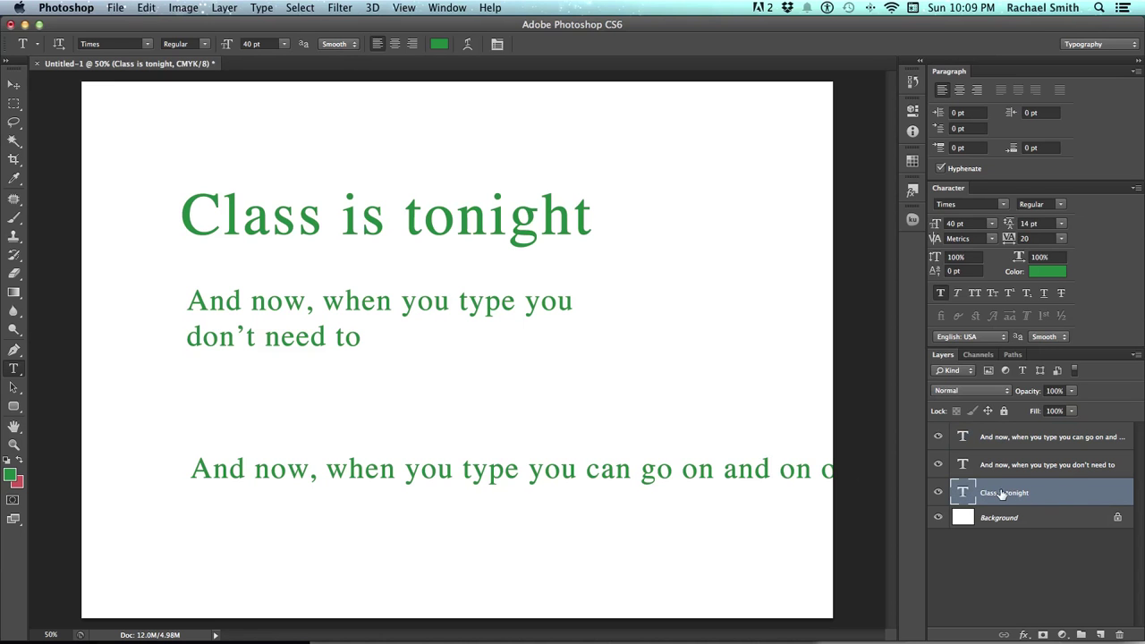
click(937, 493)
click(936, 493)
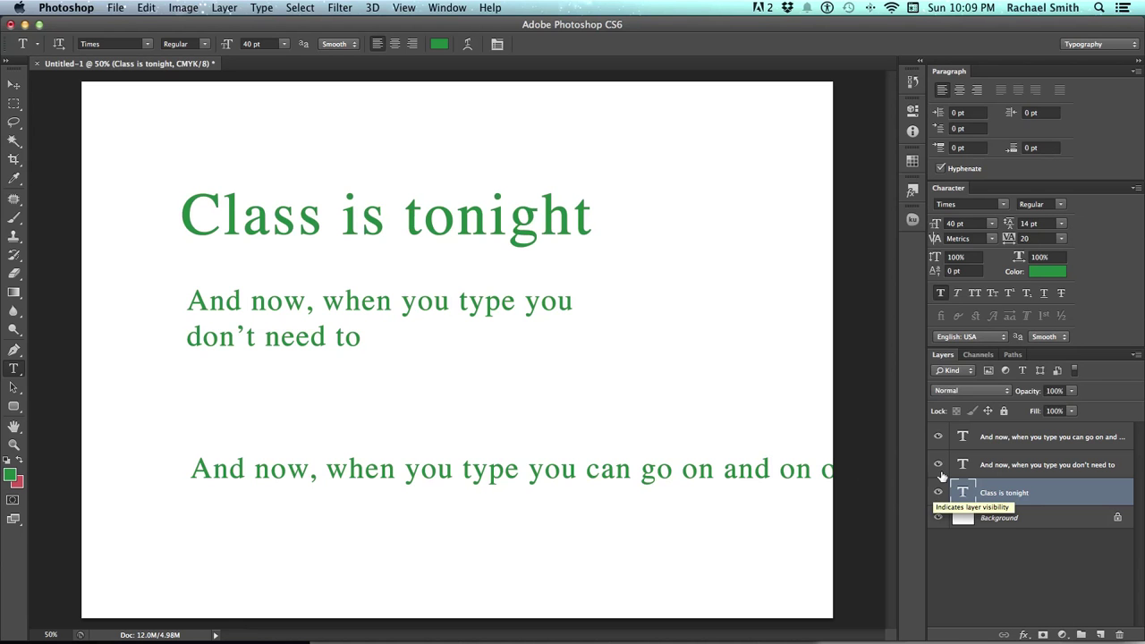
click(938, 464)
click(941, 462)
click(937, 436)
click(937, 436)
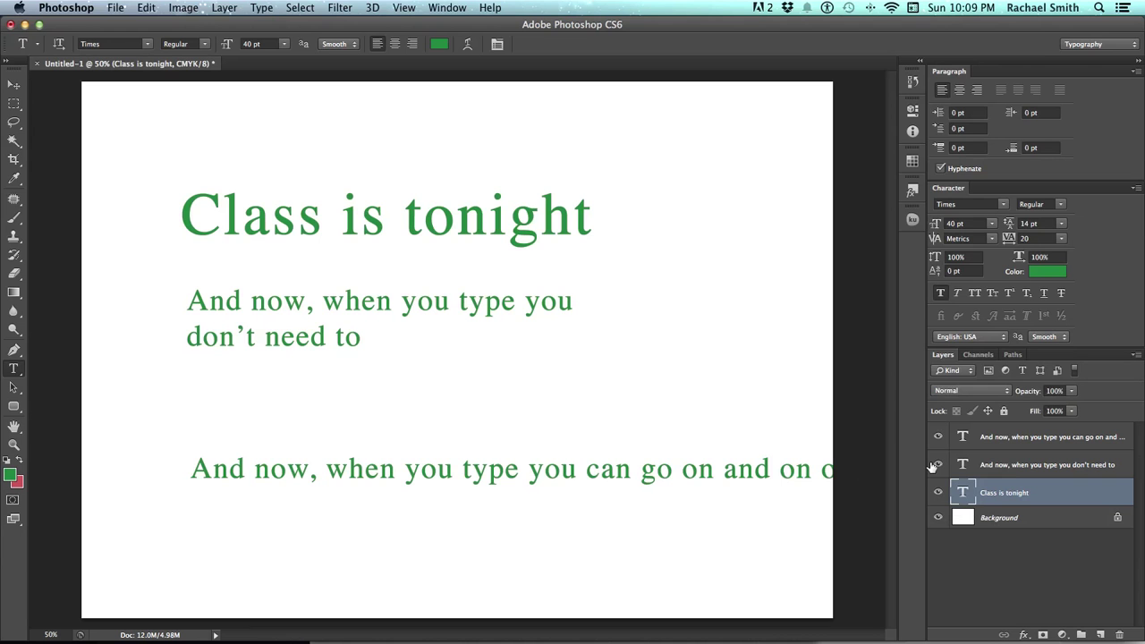
Add the two "And now" text layers to the selection individually, then select only the Background layer.
super+click(1038, 436)
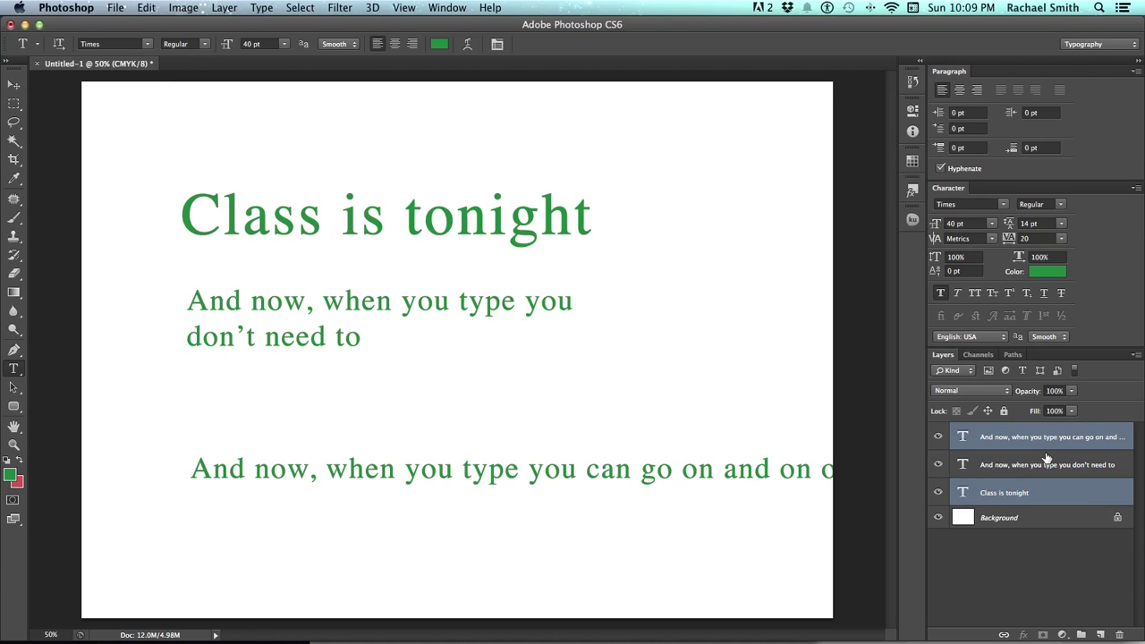
super+click(1039, 467)
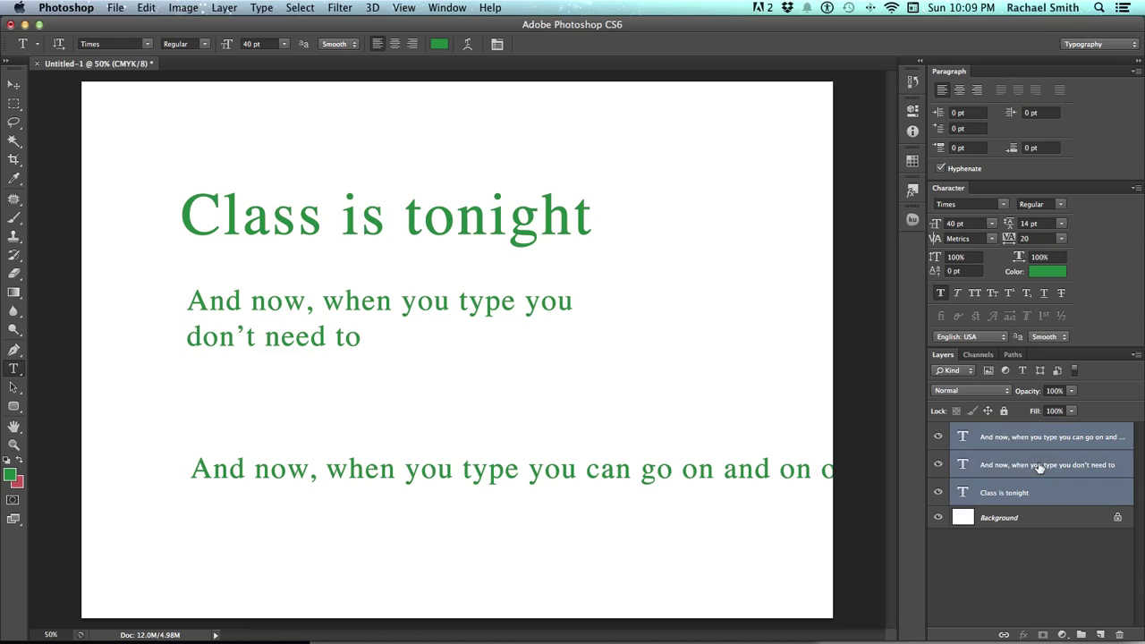
click(1033, 517)
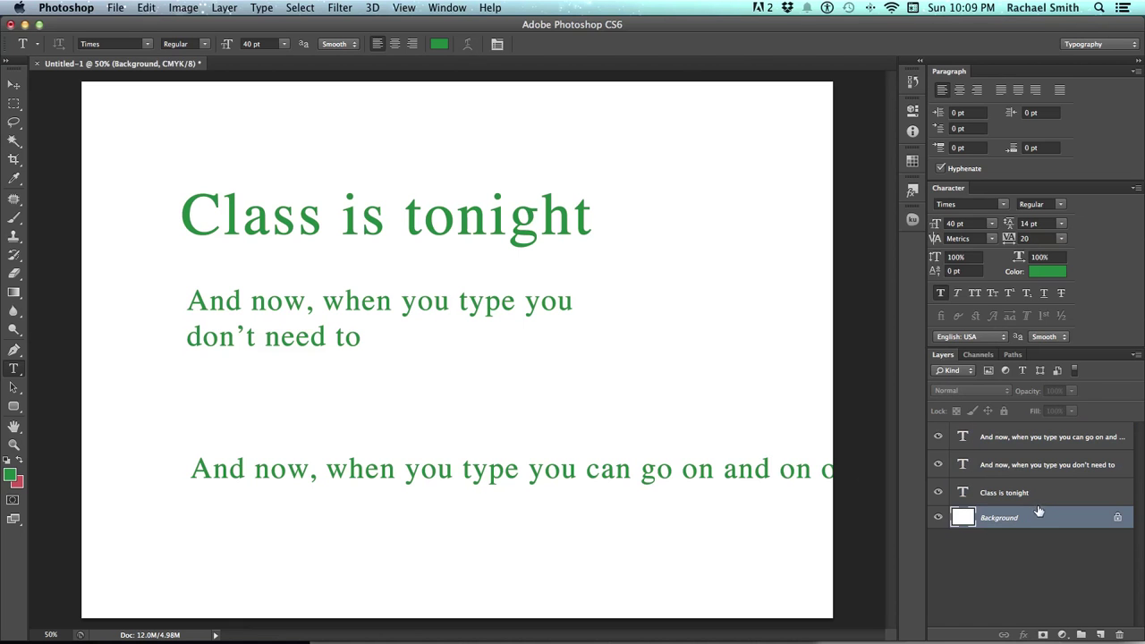
Select all three text layers as a range and shift their text color's hue from green to blue.
click(1044, 493)
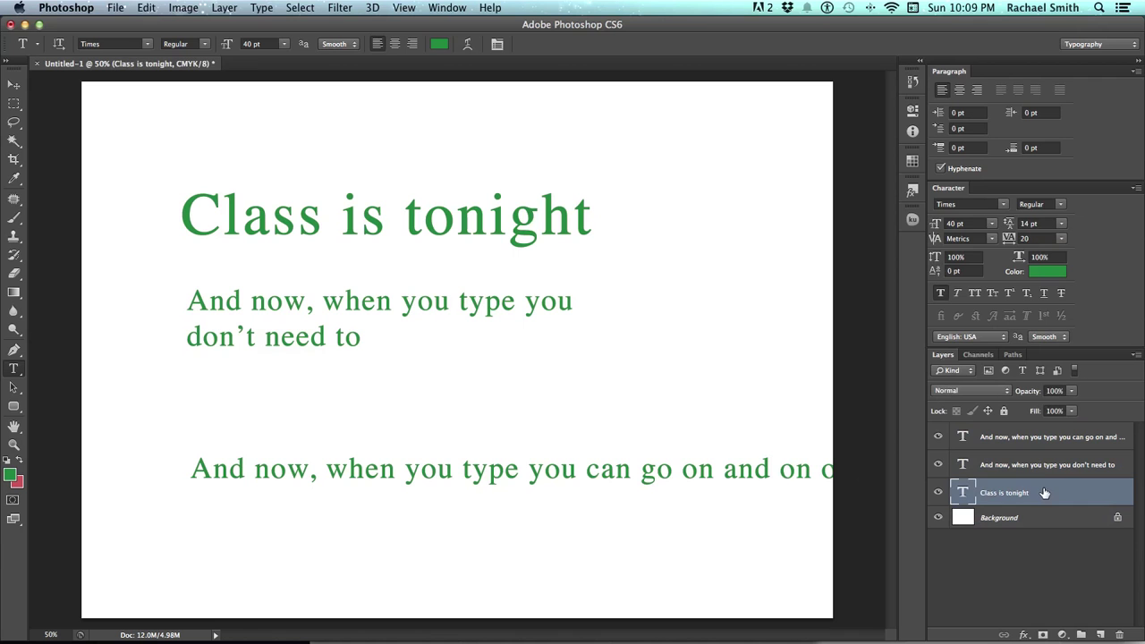
shift+click(1056, 440)
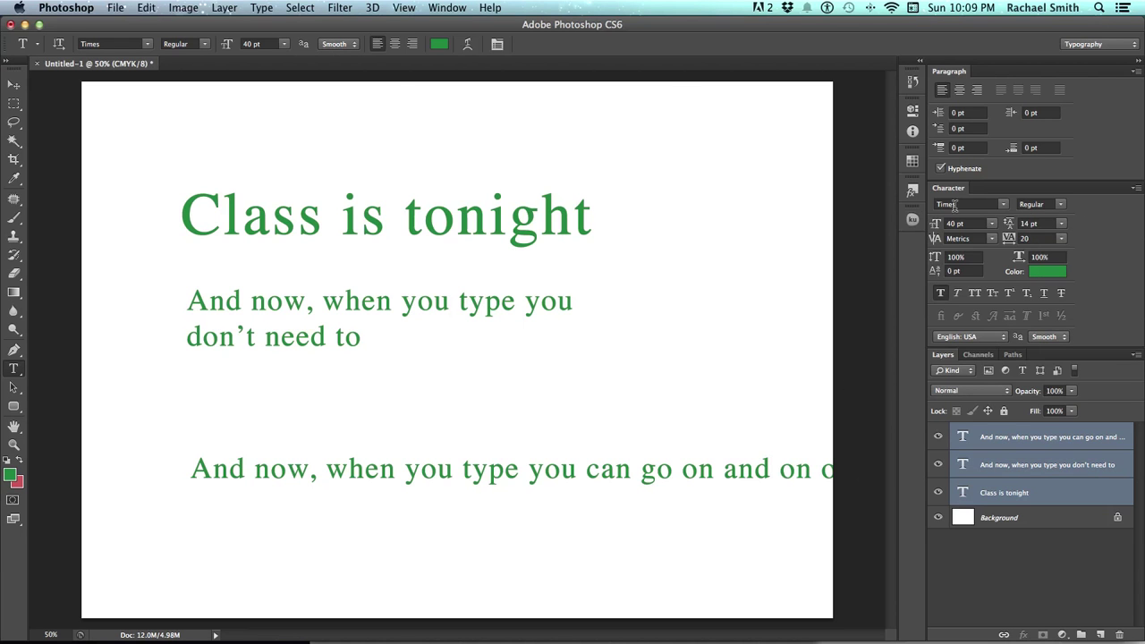
click(435, 45)
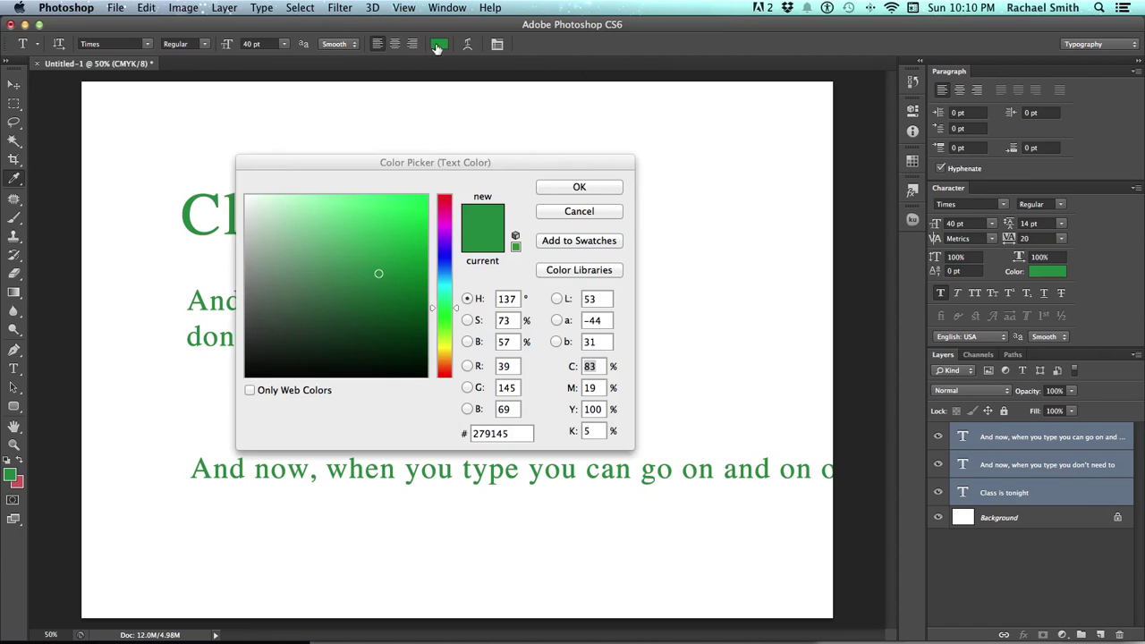
drag(444, 307, 445, 263)
click(592, 189)
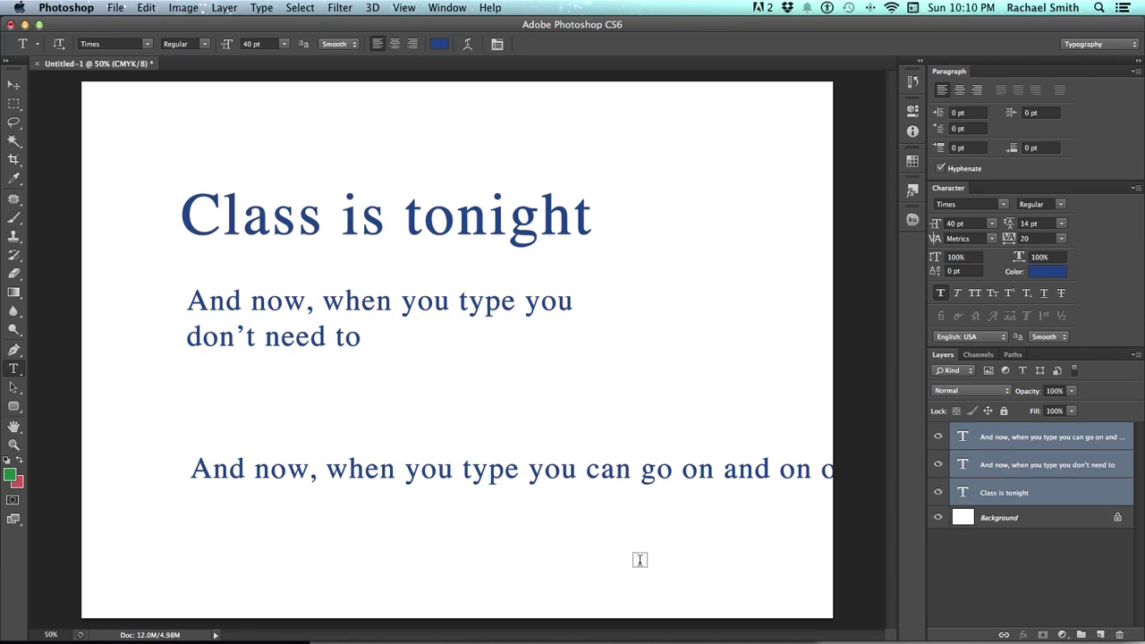
click(148, 46)
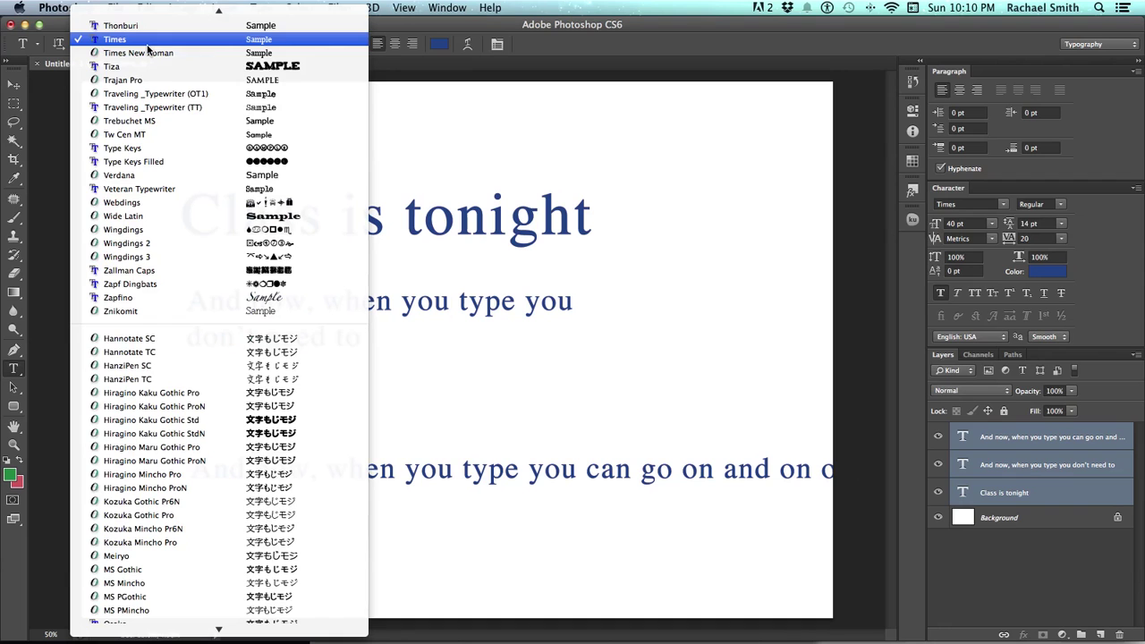
click(53, 50)
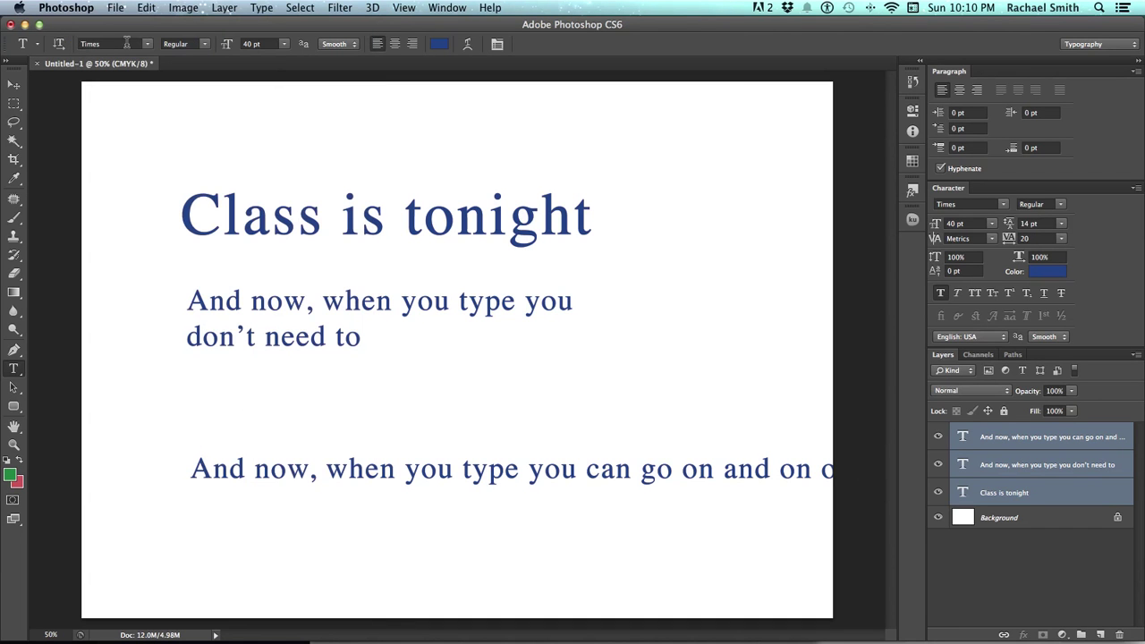
Change the font of all three selected text layers together to Tiza.
drag(112, 43, 69, 43)
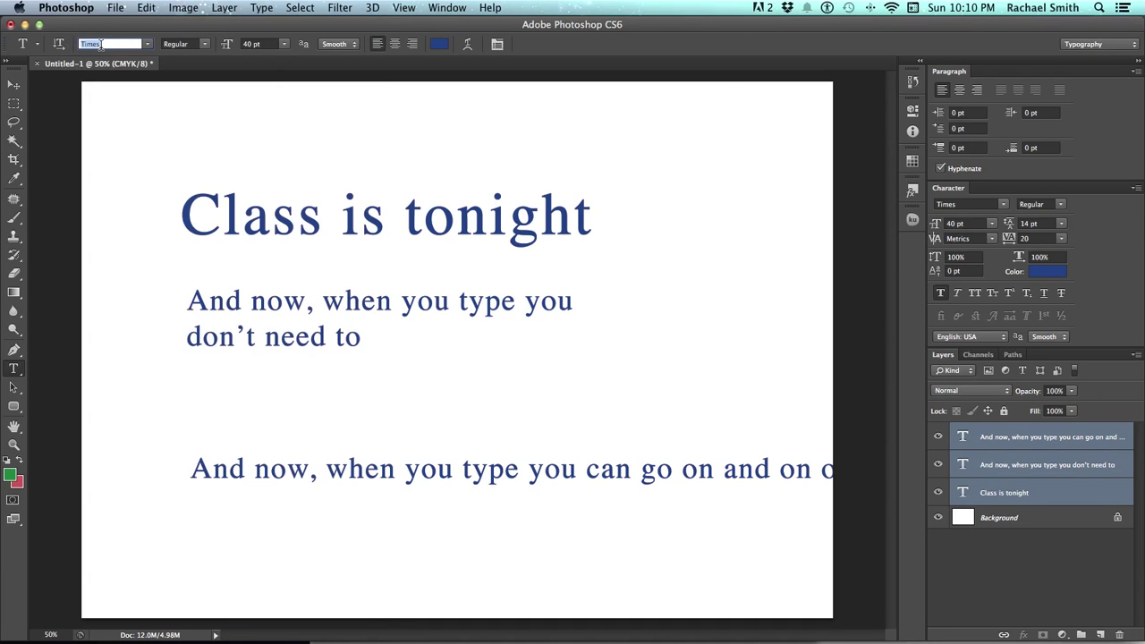
key(Down)
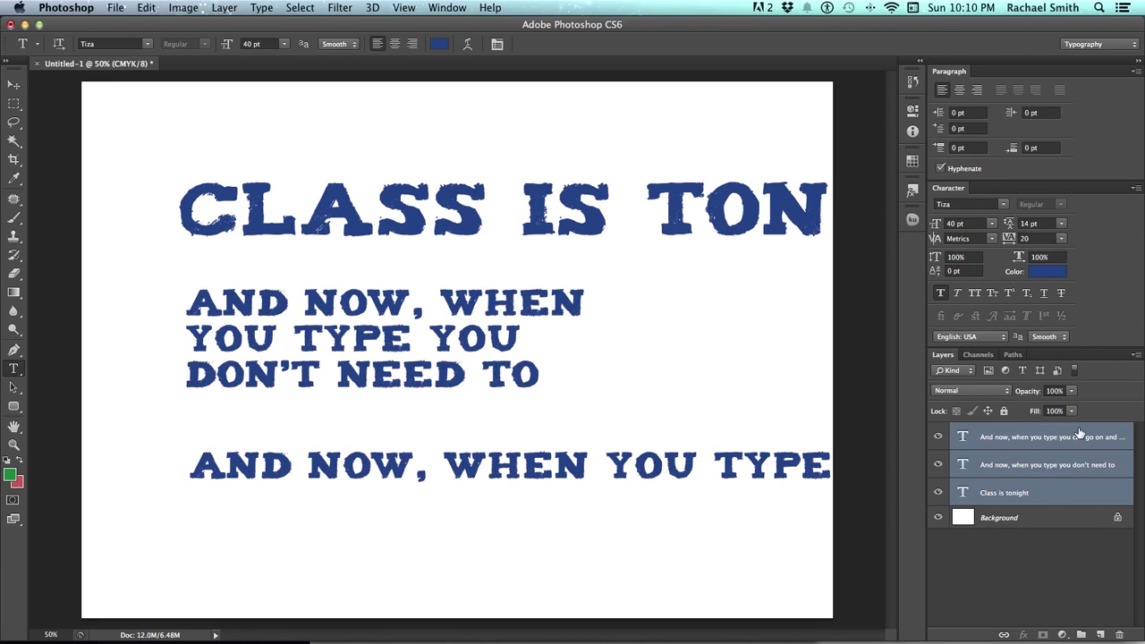
Select only the "Class is tonight" layer, try Trajan Pro and neighbouring fonts on it, and settle on Telugu MN.
click(1056, 492)
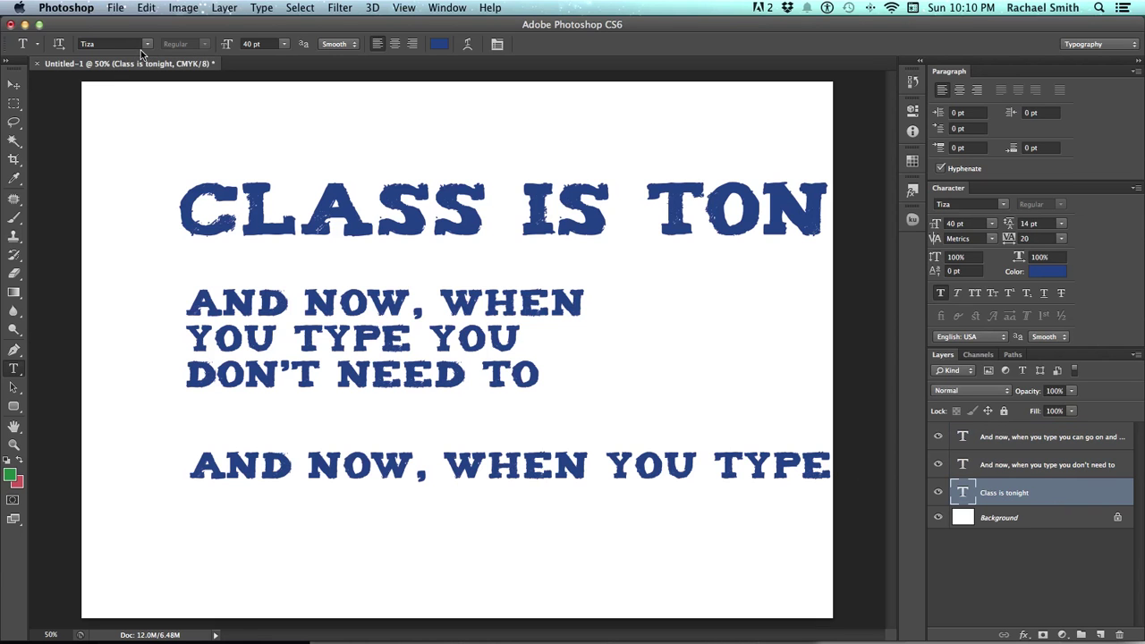
click(76, 44)
text(Trajan Pro)
key(Return)
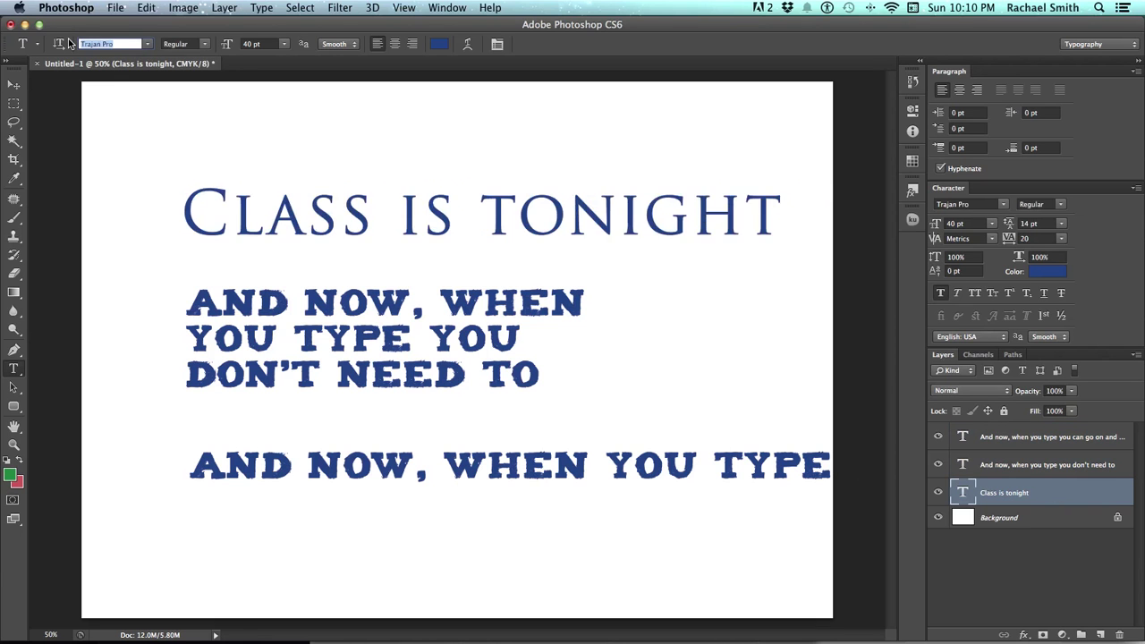
key(Down)
key(Up)
text(Tiza)
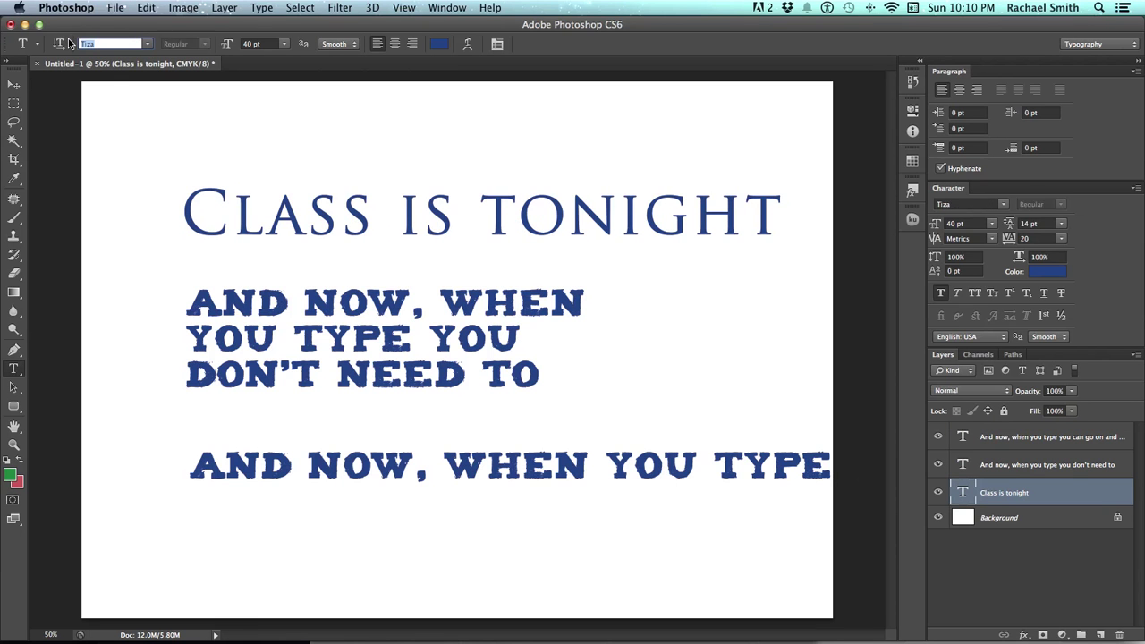
key(Up)
key(Up)
key(Up)
key(Up)
key(Up)
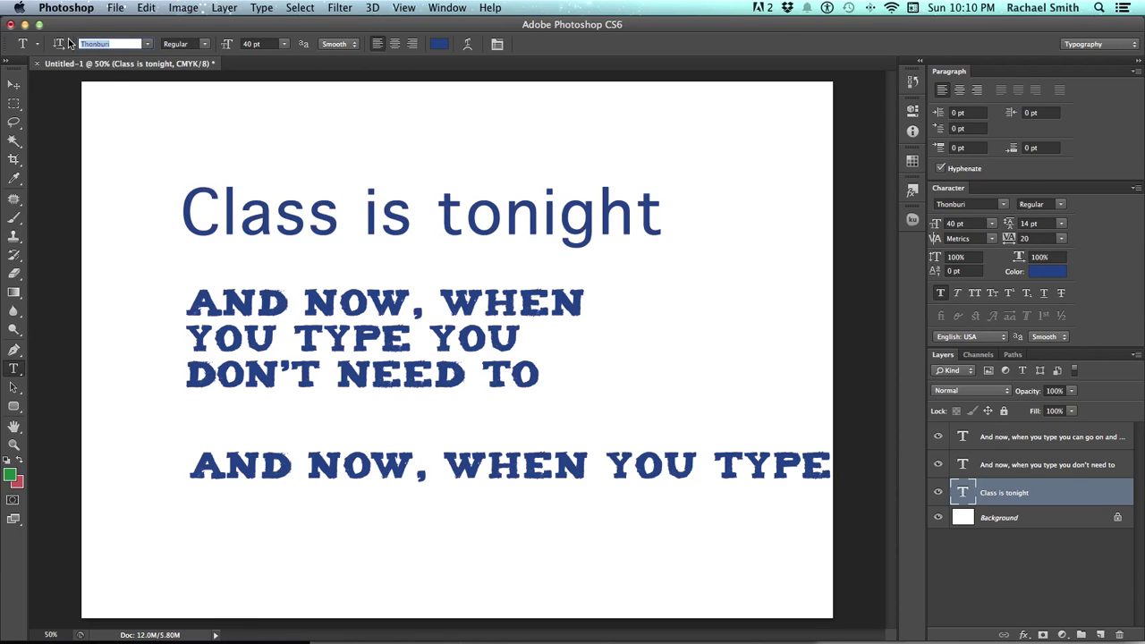
key(Up)
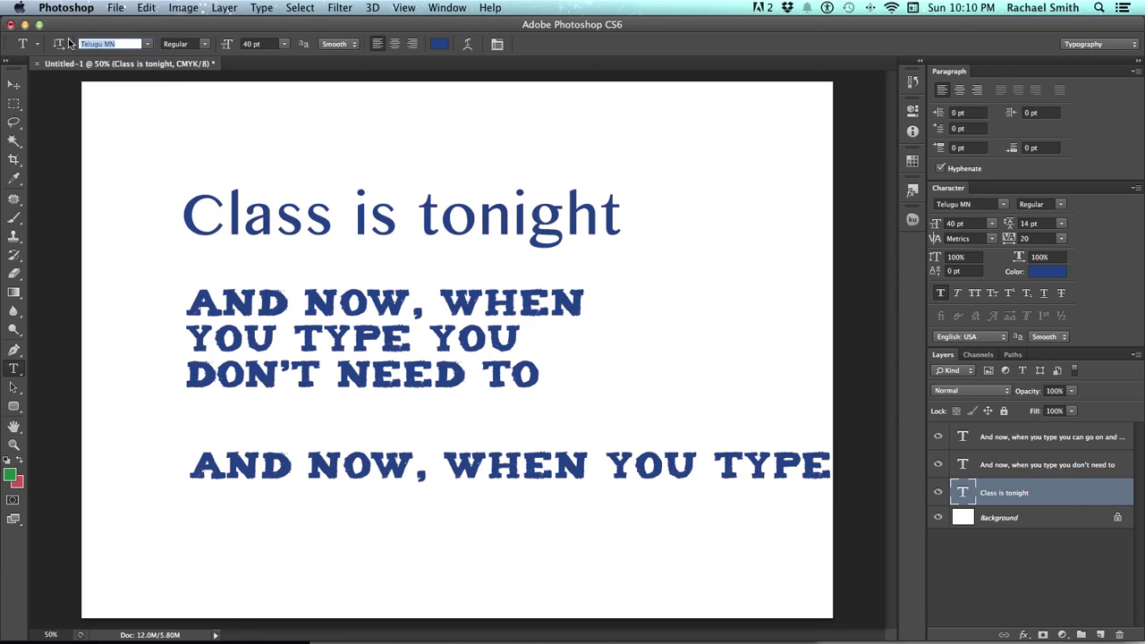
key(Return)
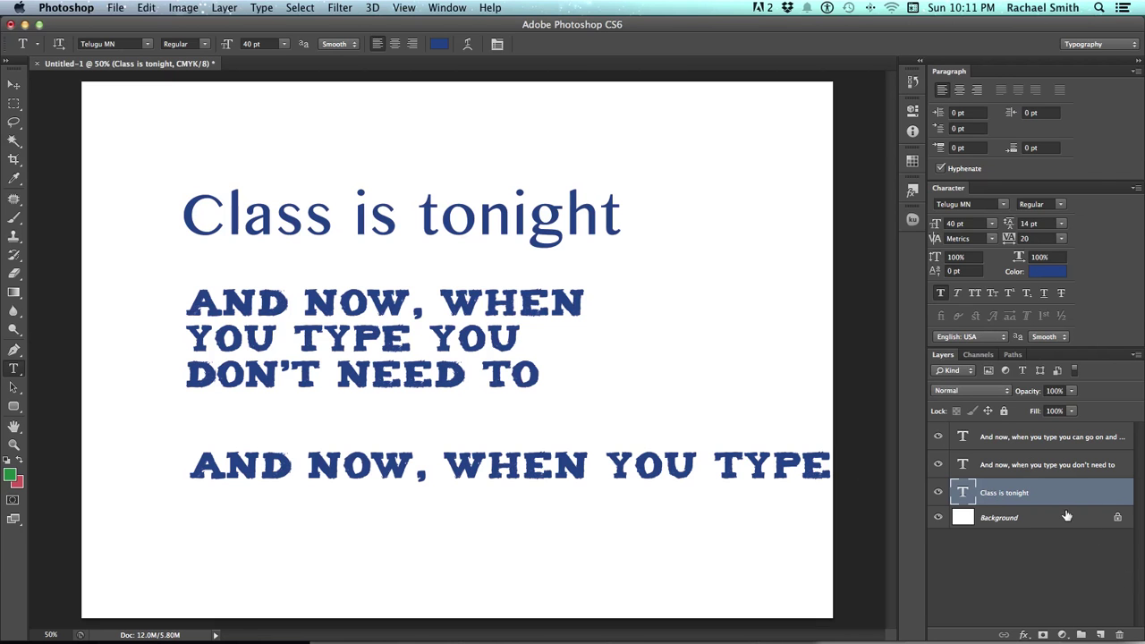
Delete the "Class is tonight" layer and both "And now" text layers, leaving only the Background layer.
click(1119, 637)
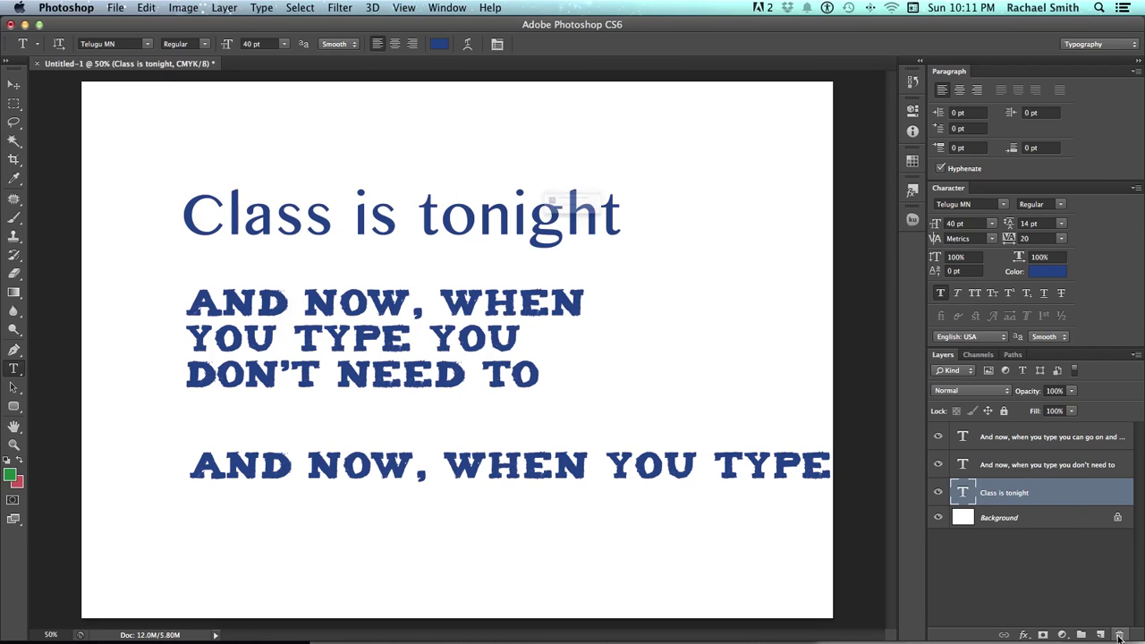
click(678, 240)
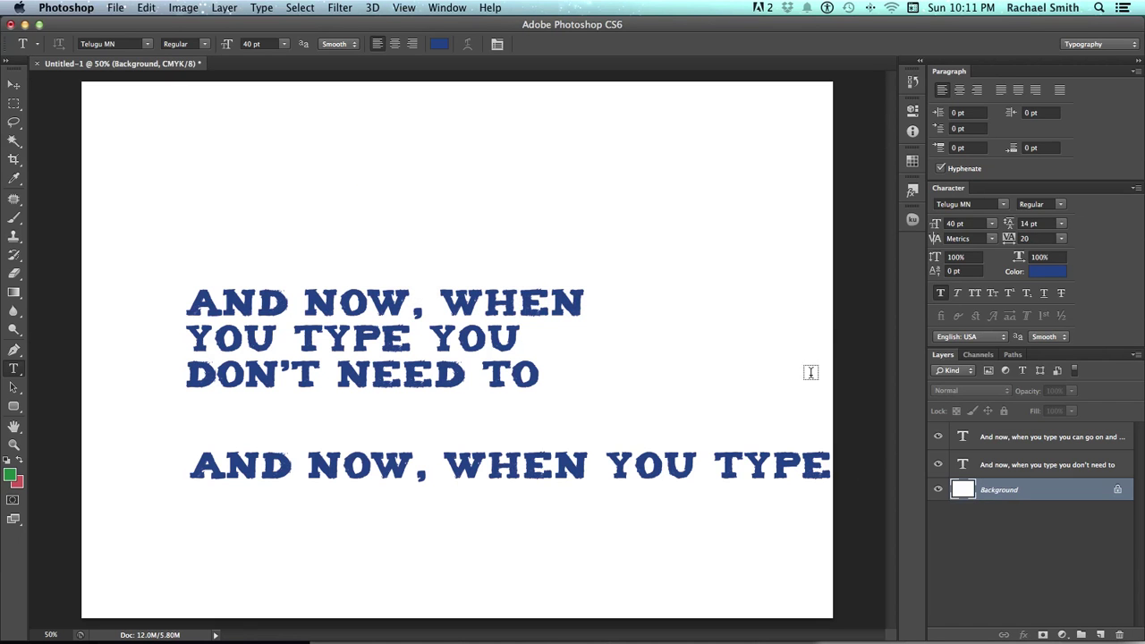
click(1017, 468)
shift+click(1035, 438)
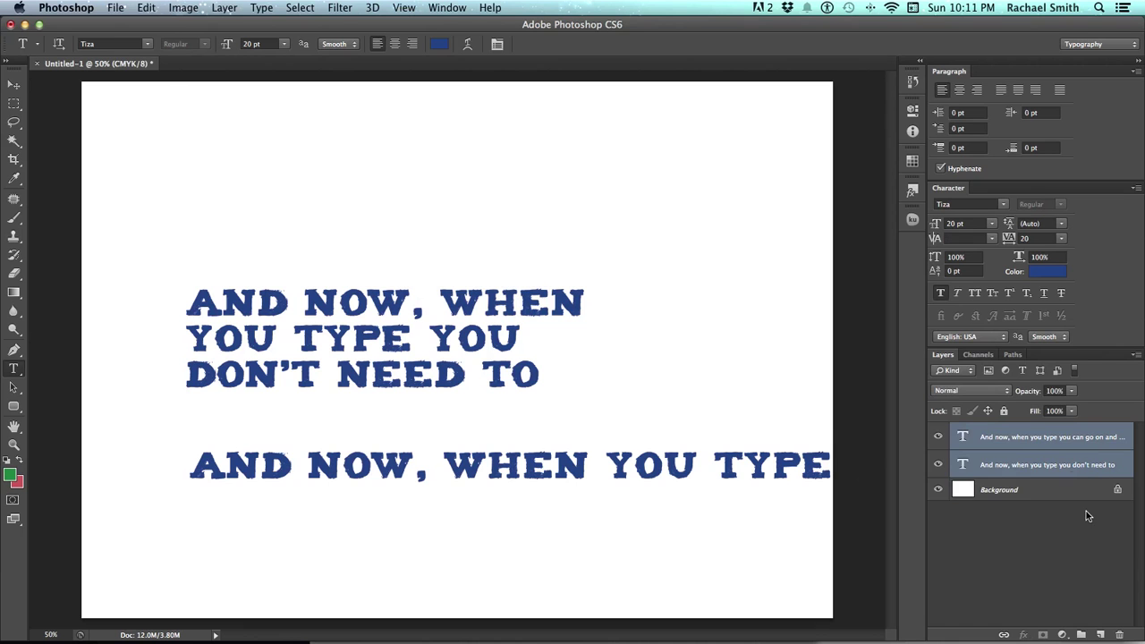
drag(1075, 471, 1117, 634)
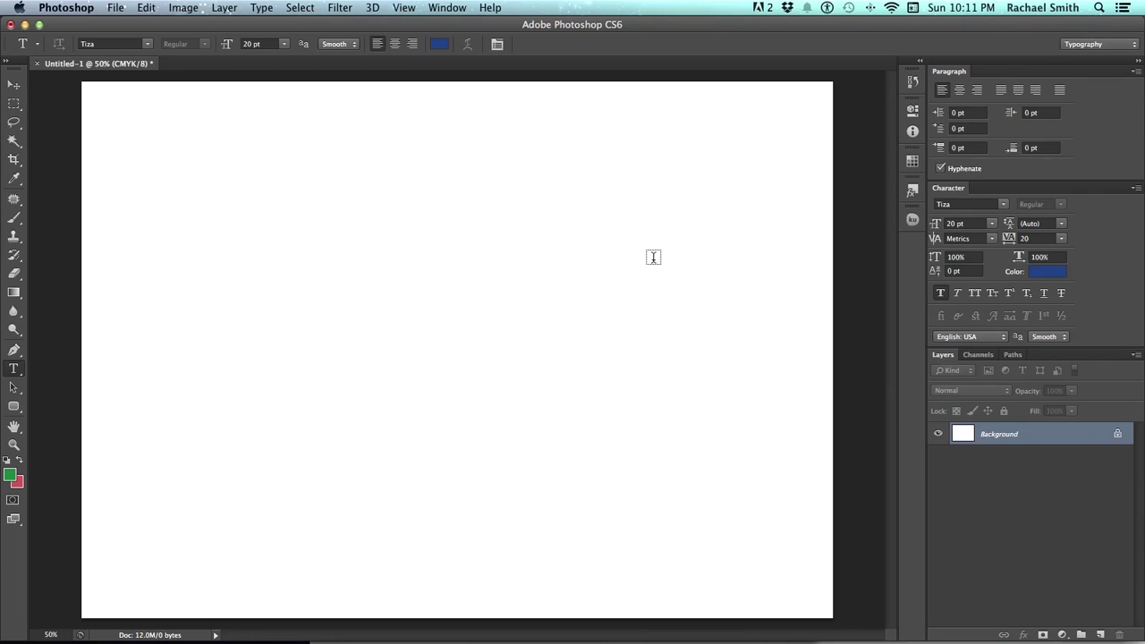
Switch to the Vertical Type tool and set its font to Telugu Sangam MN.
click(19, 374)
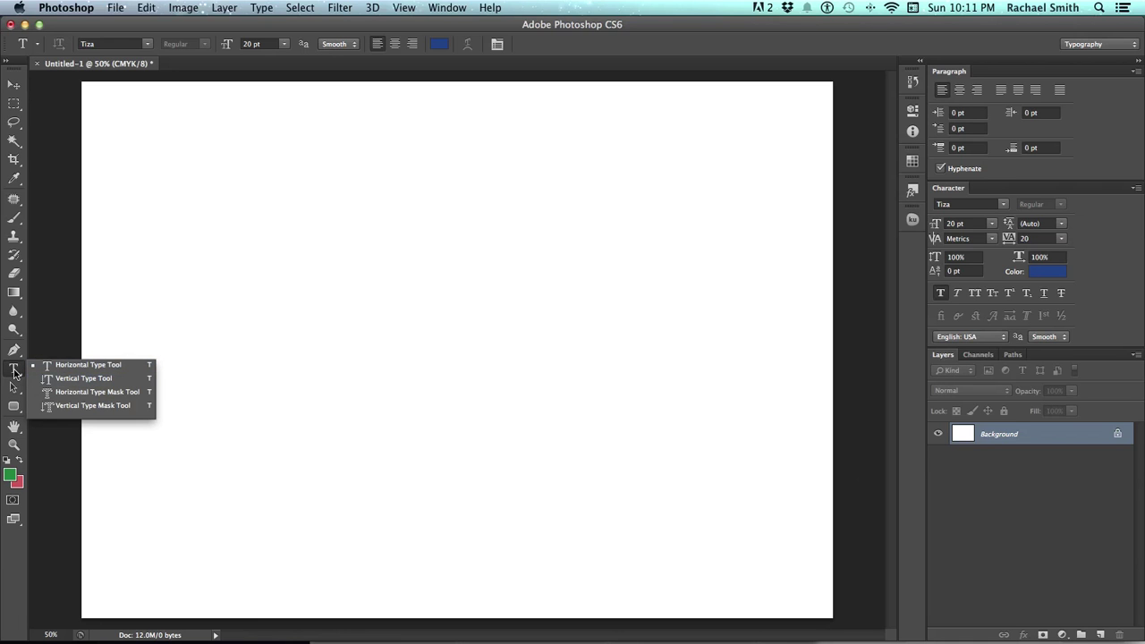
click(99, 379)
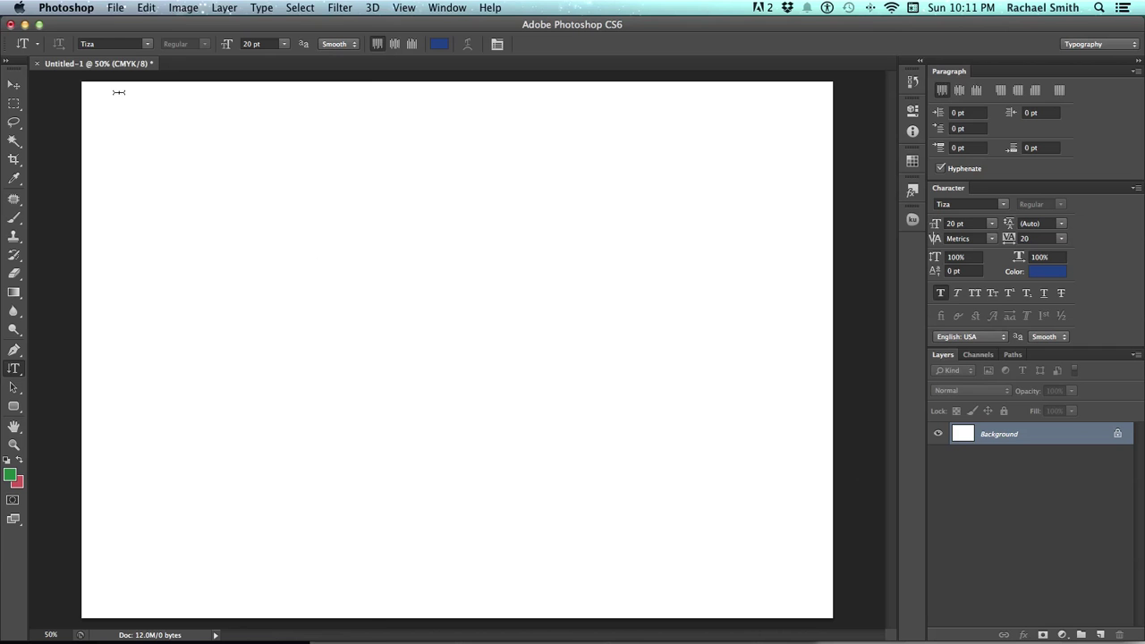
click(129, 47)
scroll(141, 89, up, 5)
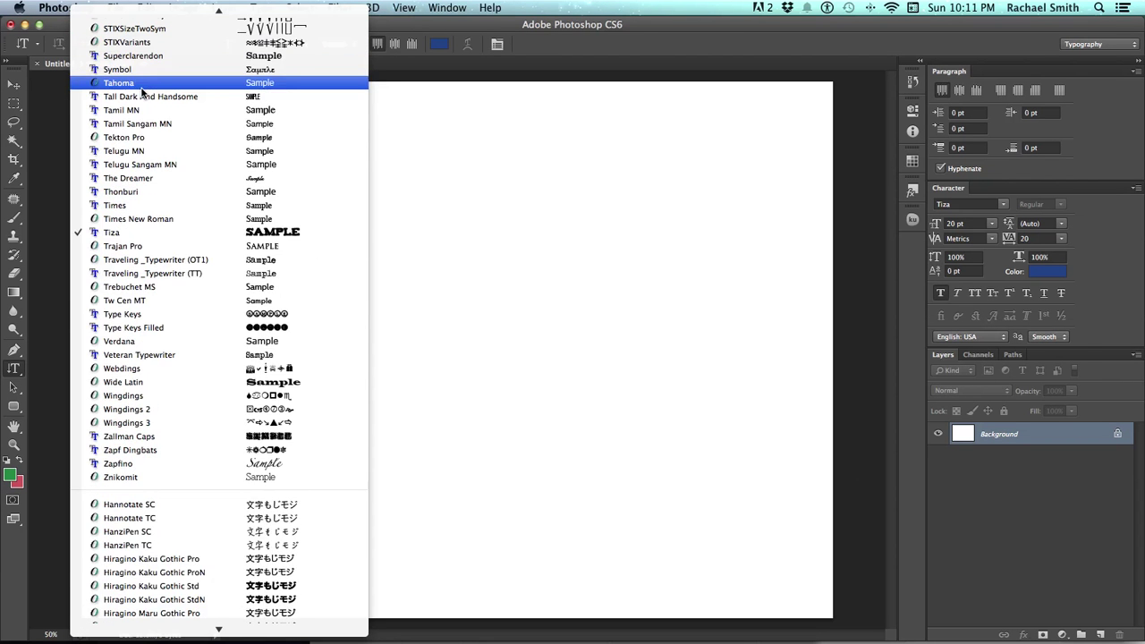
scroll(141, 90, up, 3)
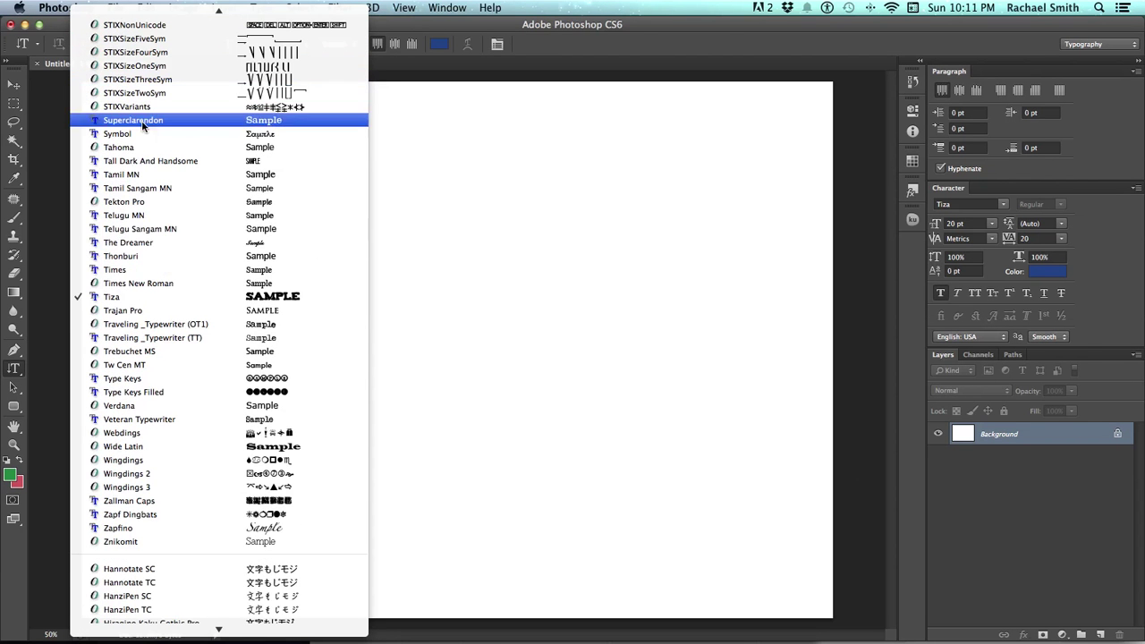
click(140, 229)
Add the vertical point text "Hello Ther" on the left part of the canvas and commit it.
click(265, 218)
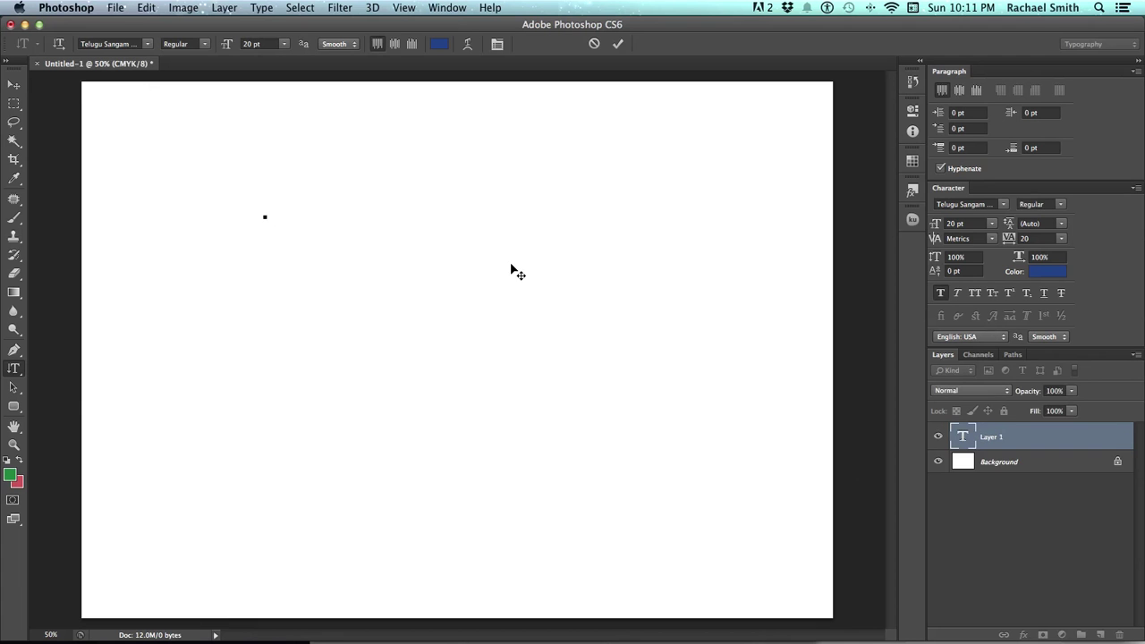
text(Hello)
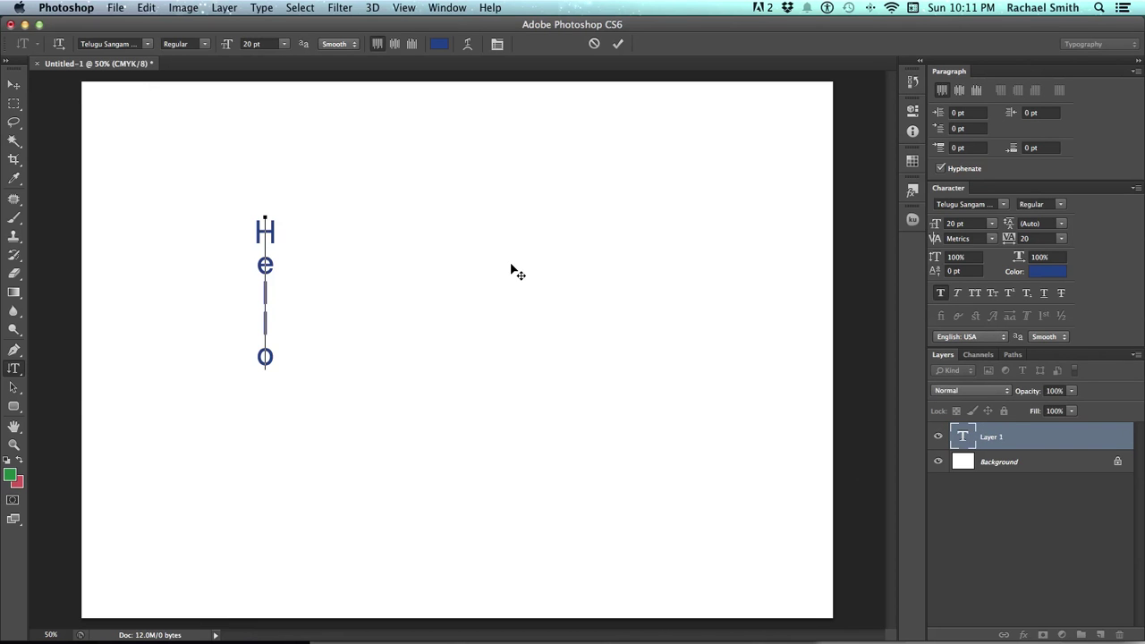
text( Ther)
click(510, 263)
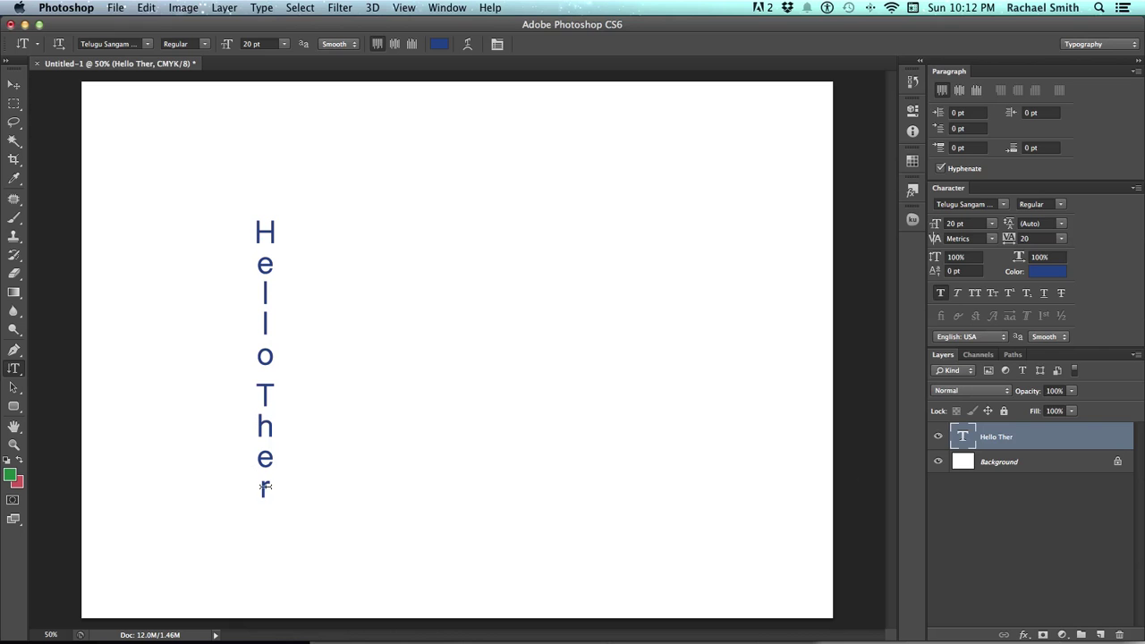
Switch back to the Horizontal Type tool and delete the "Hello Ther" layer.
click(14, 370)
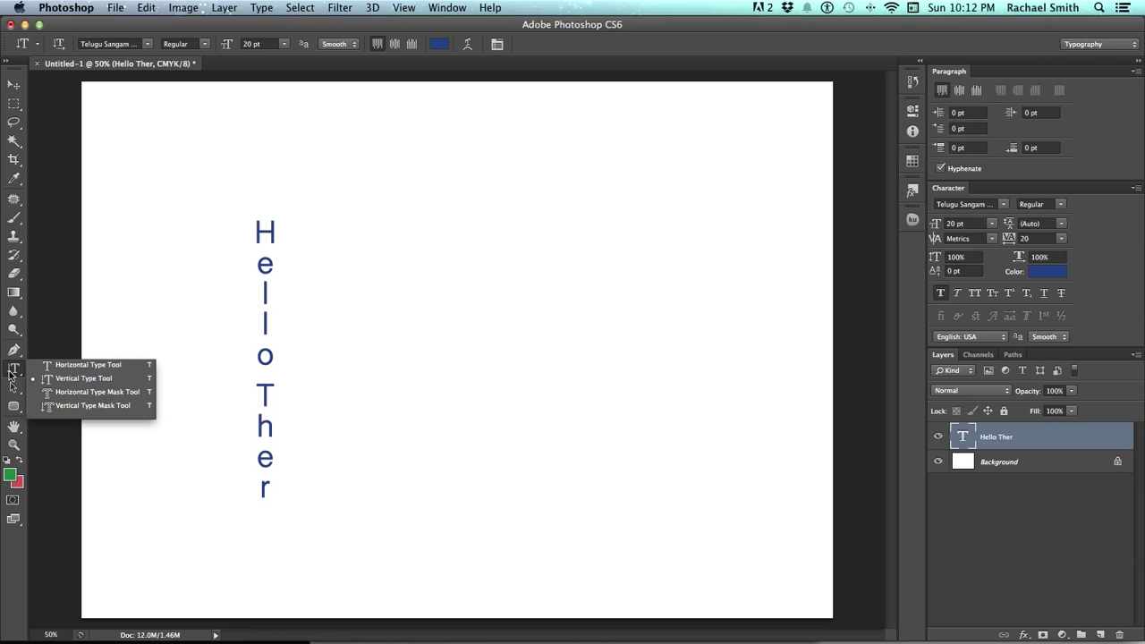
click(72, 365)
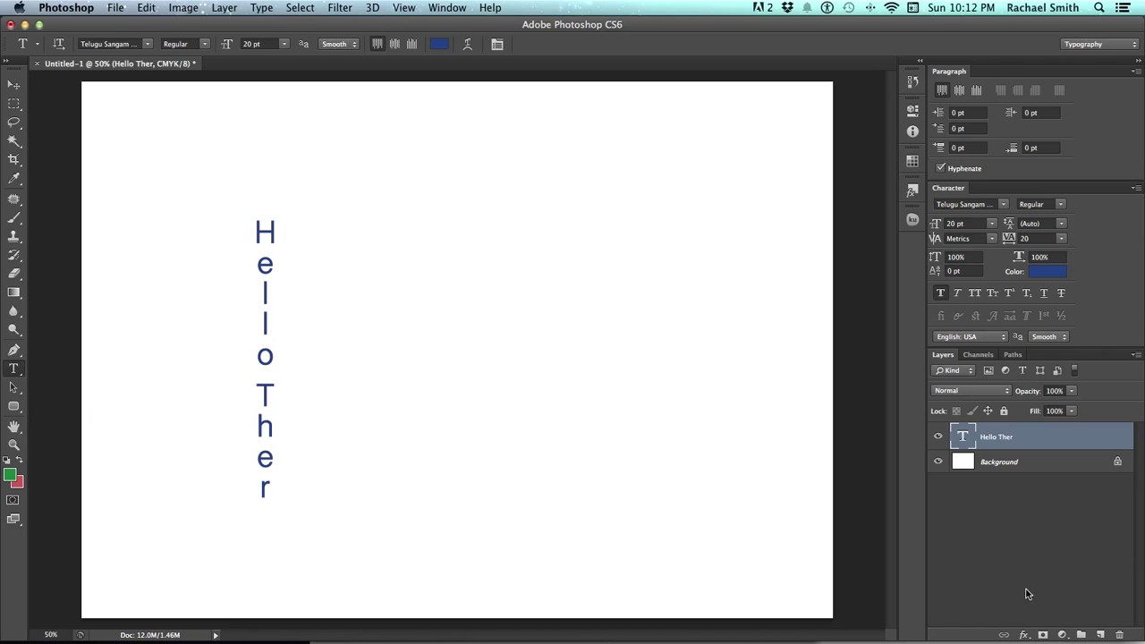
click(1119, 635)
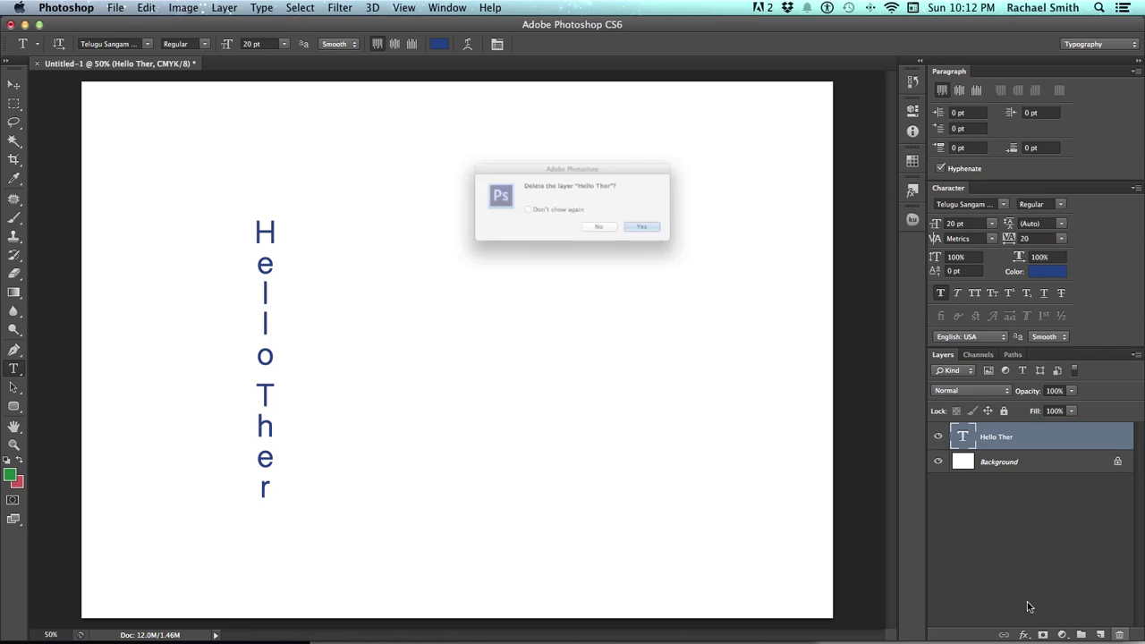
click(675, 246)
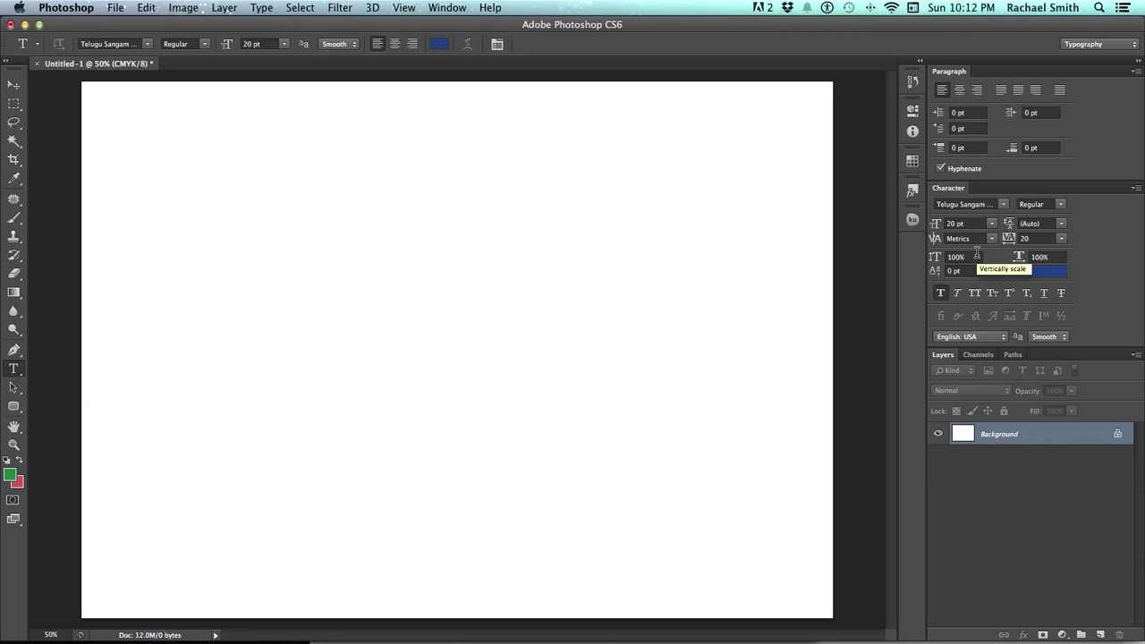
Look over the available panels and choose the Typography workspace.
click(447, 7)
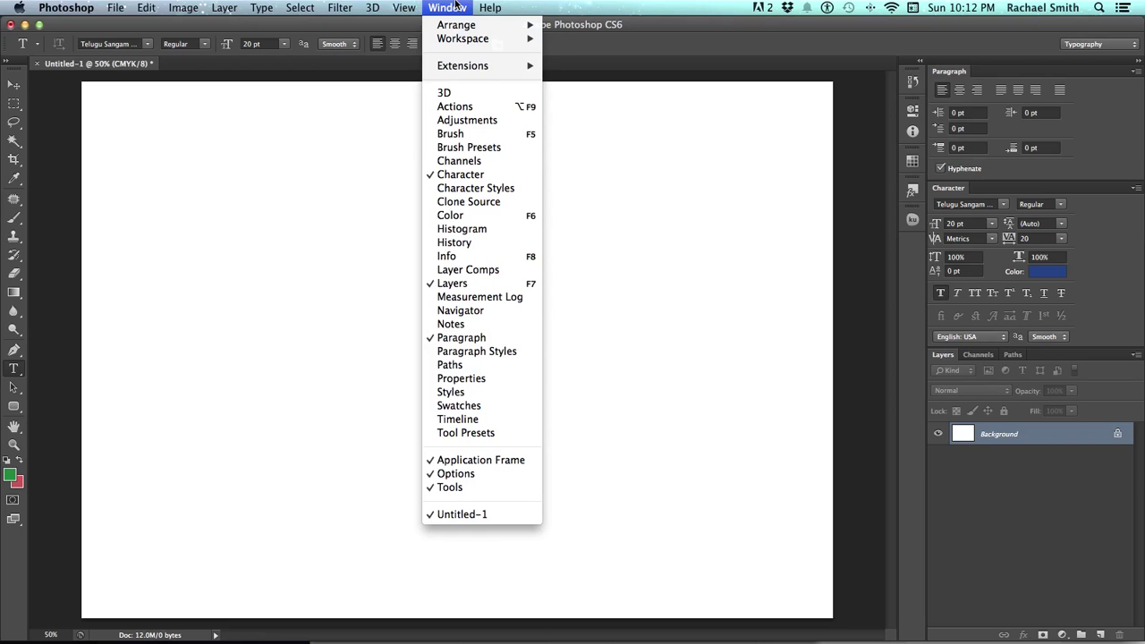
click(1118, 47)
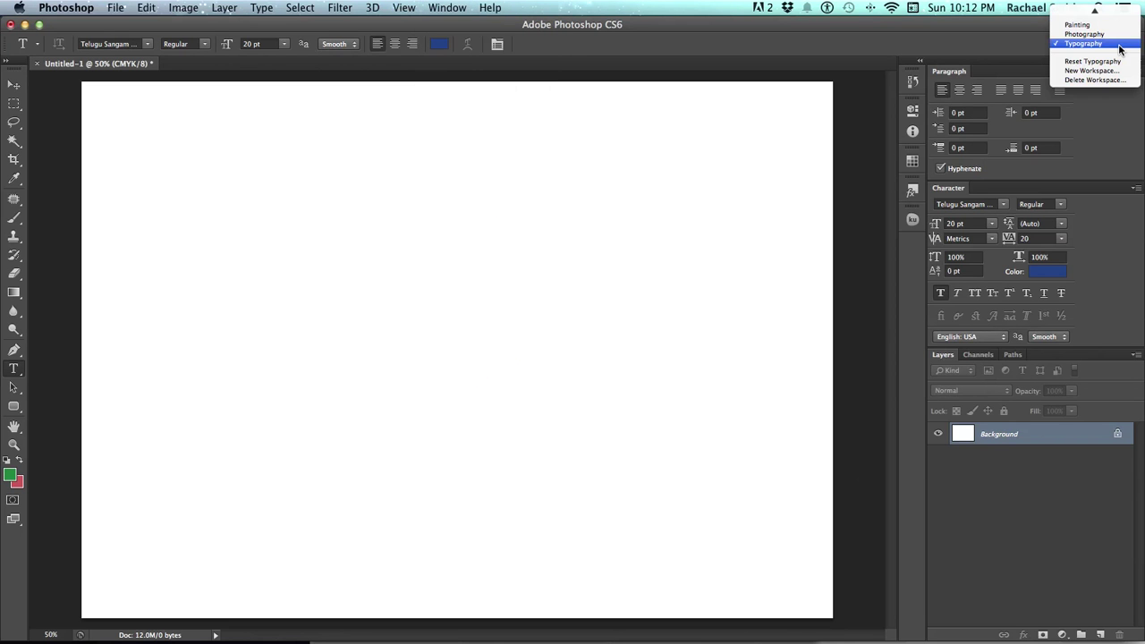
click(1119, 45)
Add the horizontal point text "Typing" in the upper-left area of the canvas and commit it.
click(224, 215)
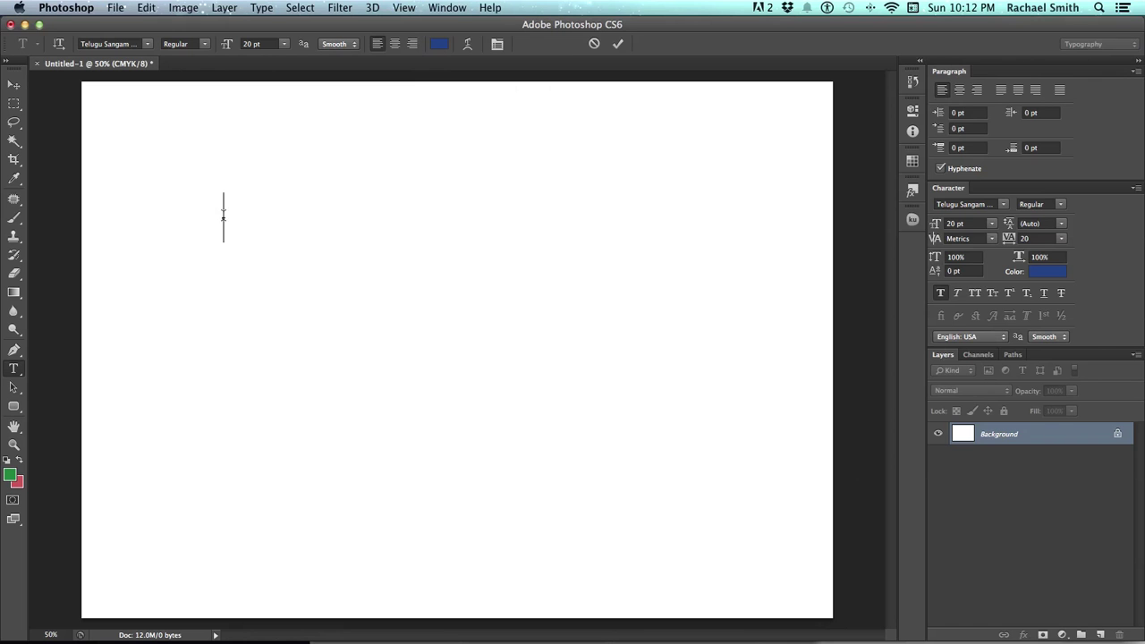
text(Typing)
key(super+Return)
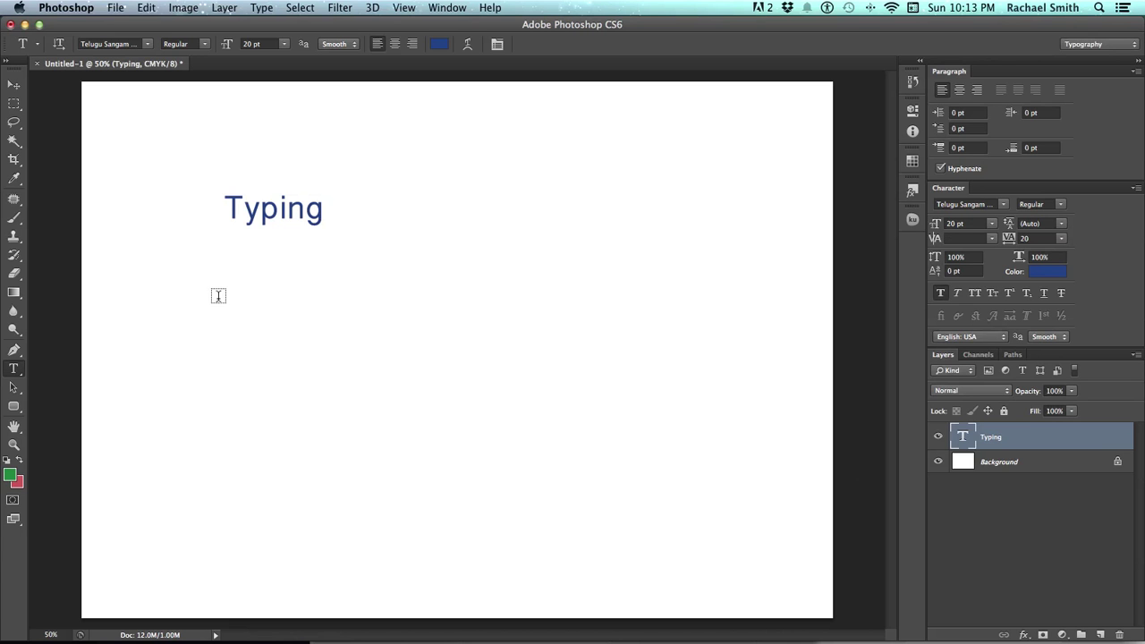
Draw a paragraph text box below "Typing" and enter "paragraph typing will automatically go down a line.".
drag(223, 295, 497, 440)
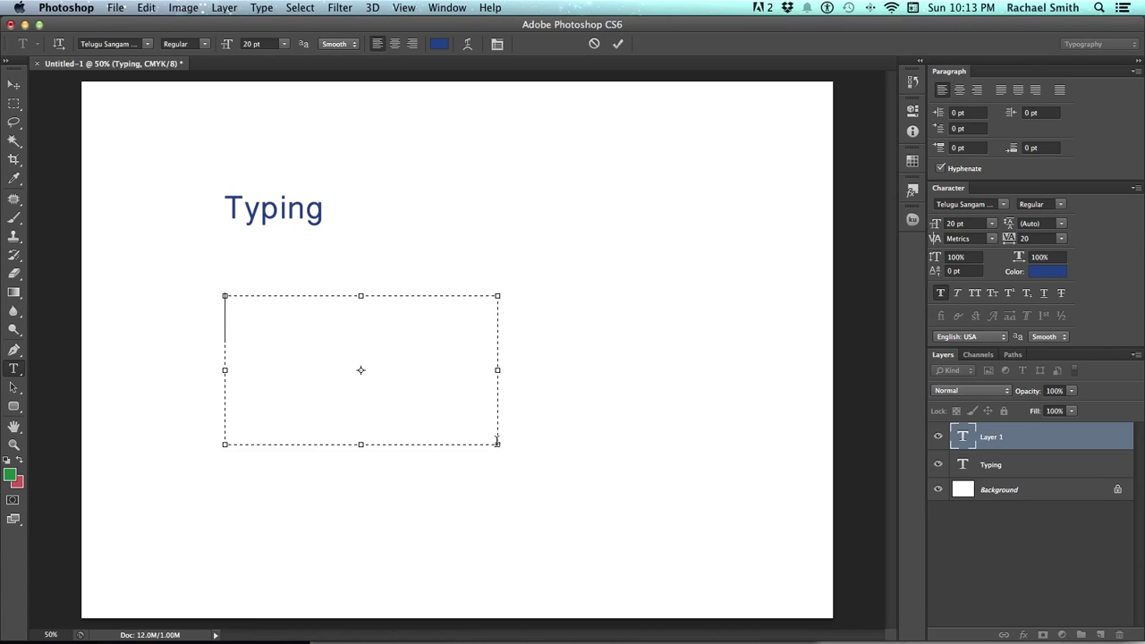
text(parah)
key(BackSpace)
text(g)
key(BackSpace)
text(raph )
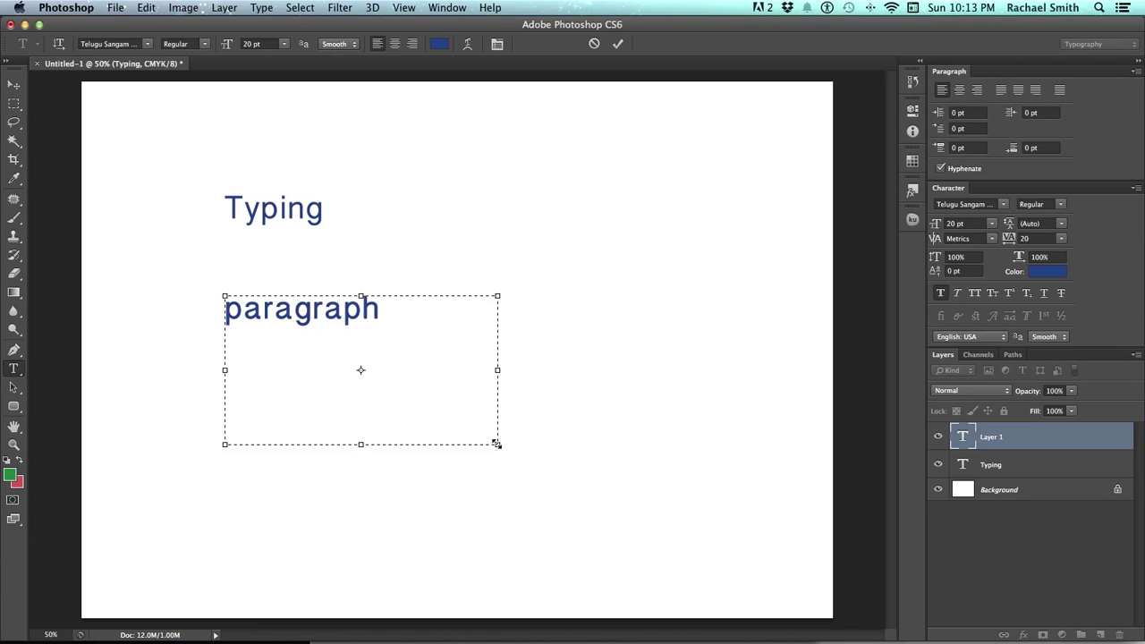
text(typi)
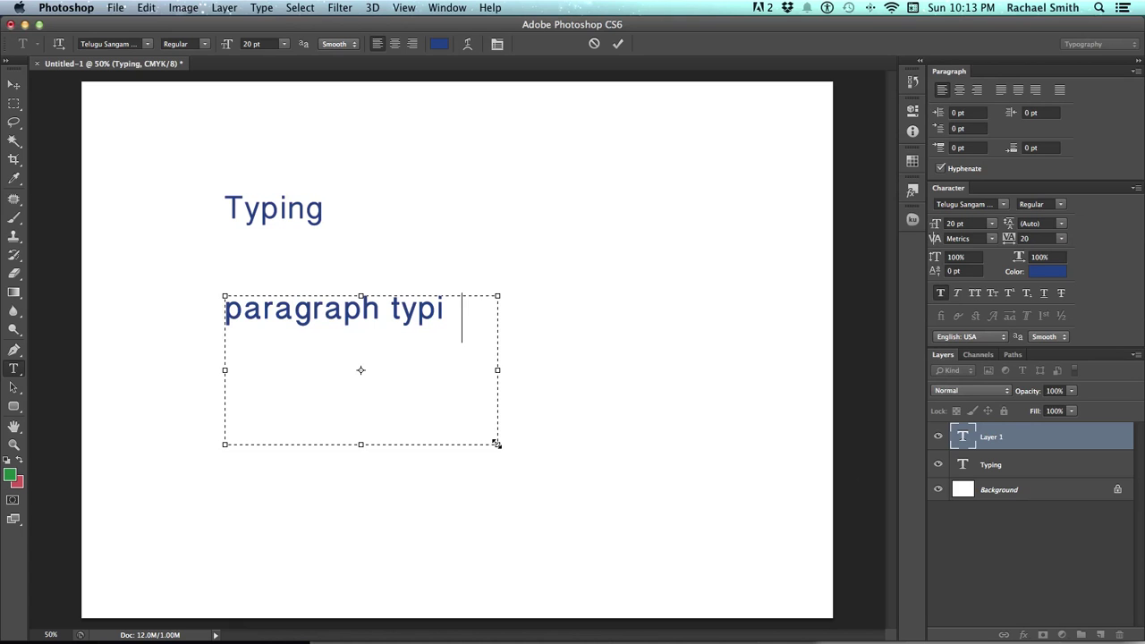
text(ng will automati)
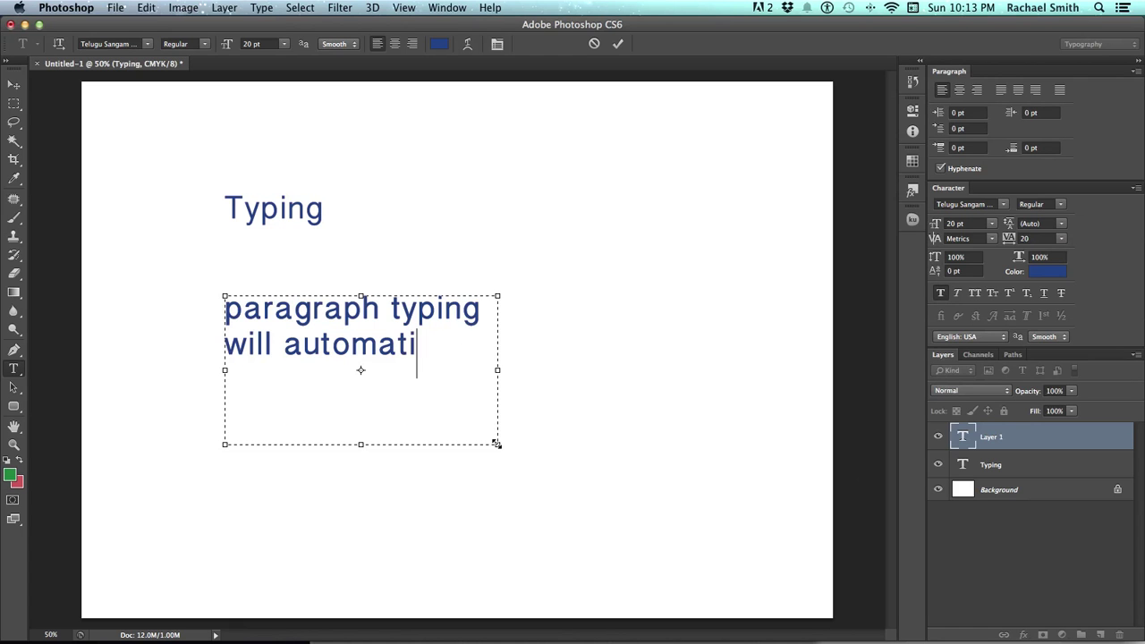
text(cally go down a line.)
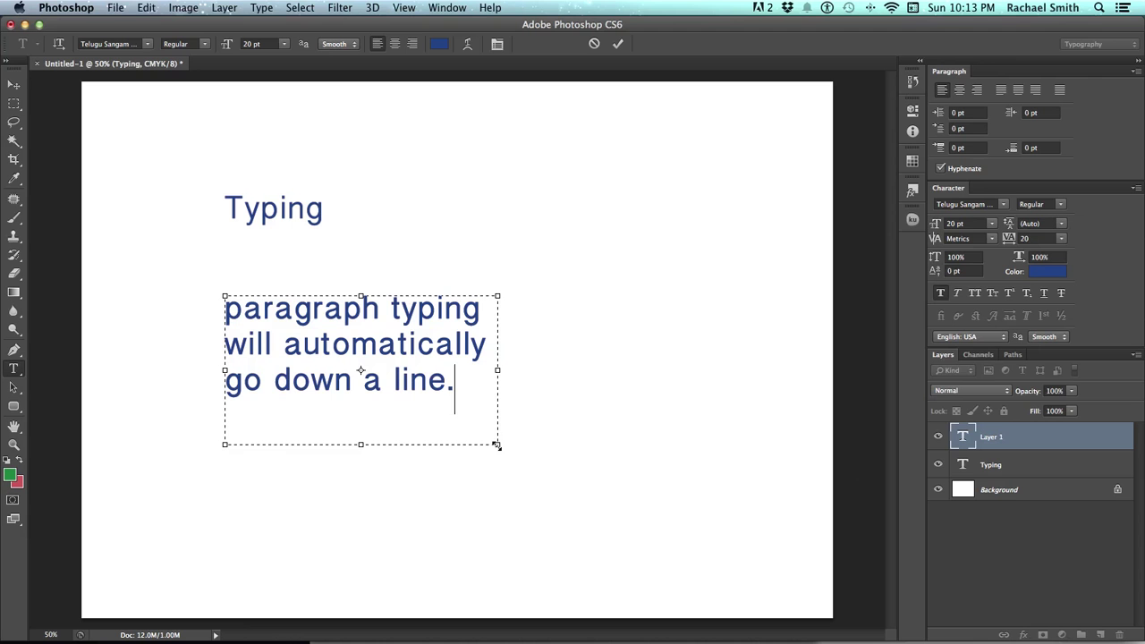
Make the paragraph text box slightly narrower and taller, and commit the text.
mouse_move(497, 444)
mouse_down()
mouse_move(495, 463)
mouse_move(660, 398)
mouse_move(690, 441)
mouse_move(668, 455)
mouse_move(643, 413)
mouse_move(655, 428)
mouse_move(529, 397)
mouse_move(551, 393)
mouse_move(643, 415)
mouse_move(534, 460)
mouse_move(485, 460)
mouse_up()
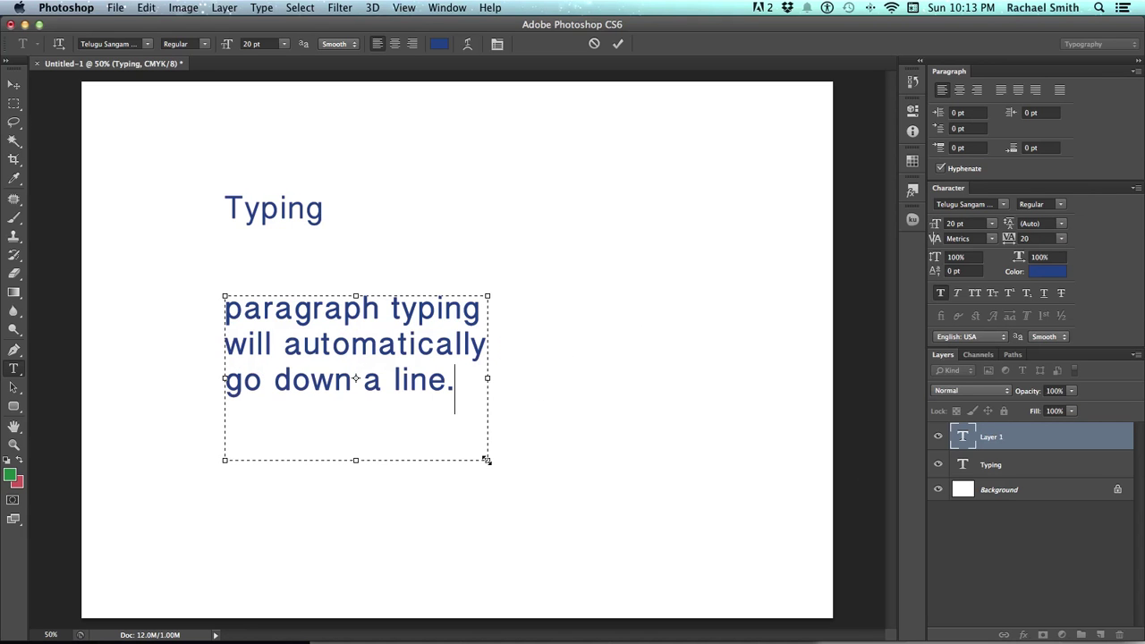
click(534, 459)
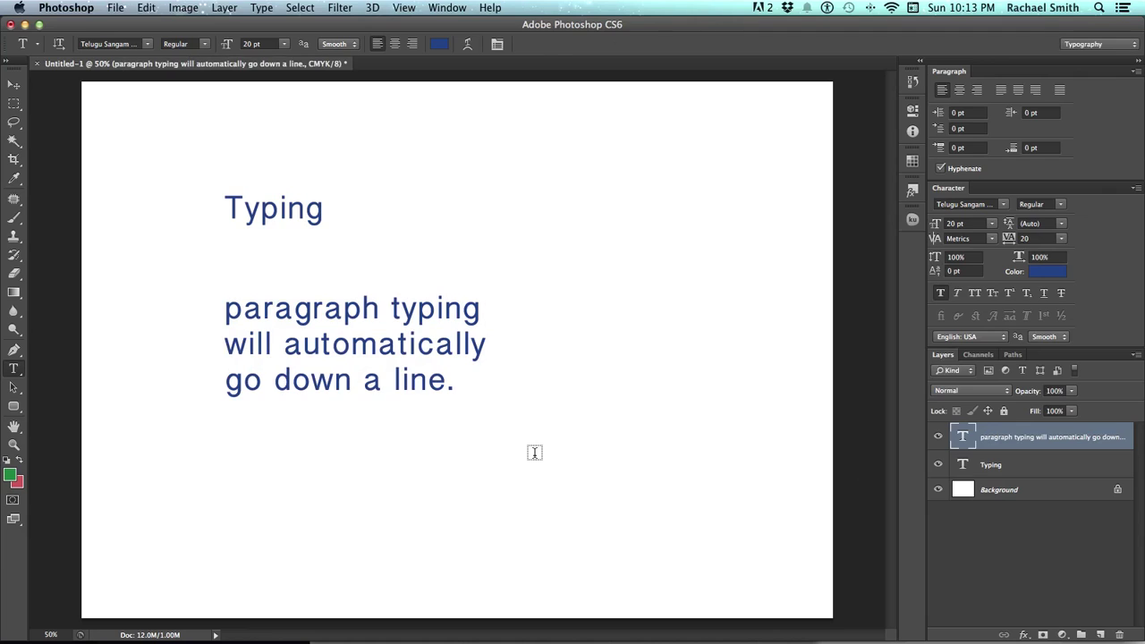